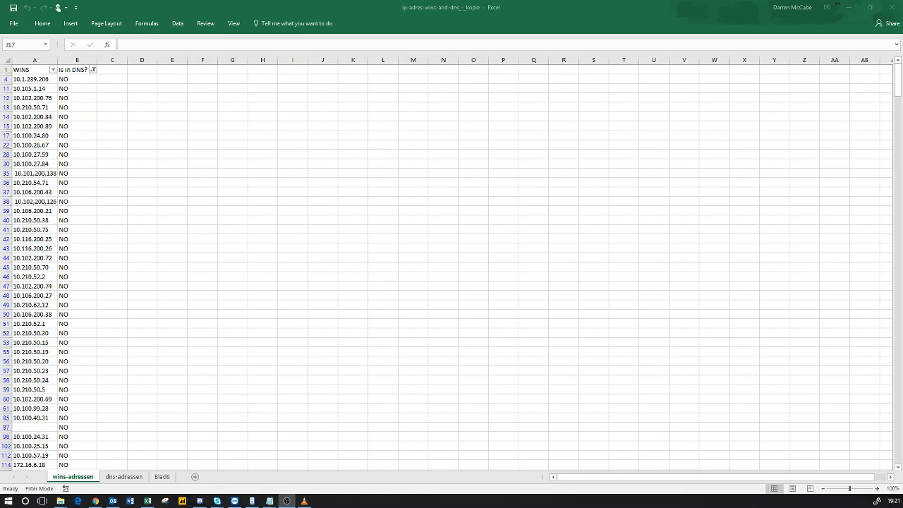
Step: Snap the Chrome window with the Spiceworks thread maximized over the Excel spreadsheet
drag(0, 86, 339, 1)
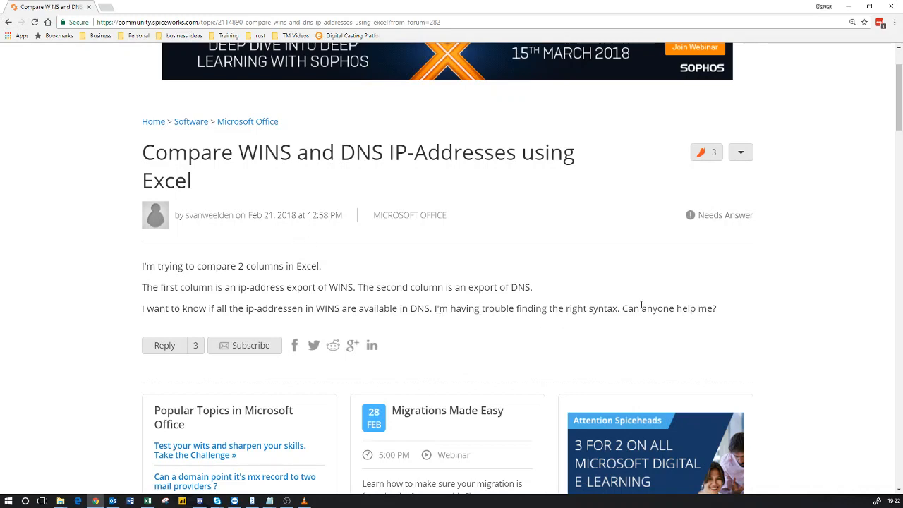
scroll(522, 309, down, 15)
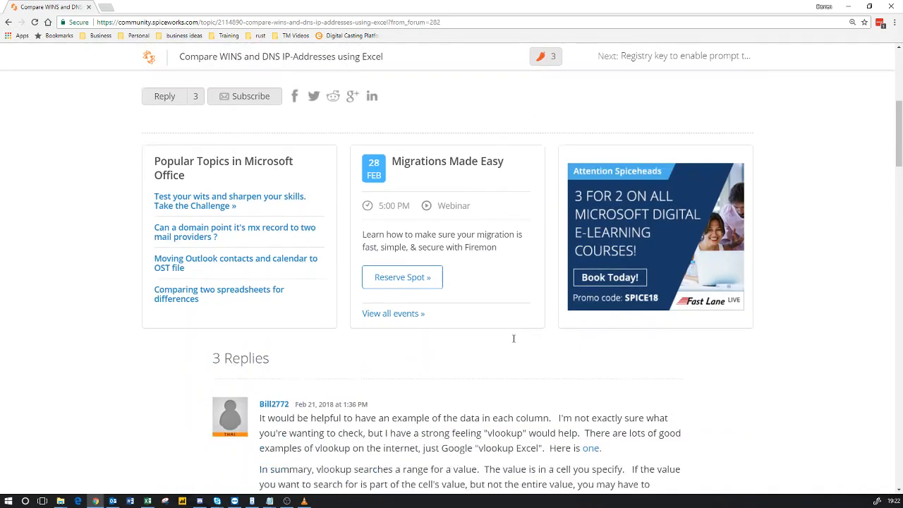
scroll(519, 360, up, 10)
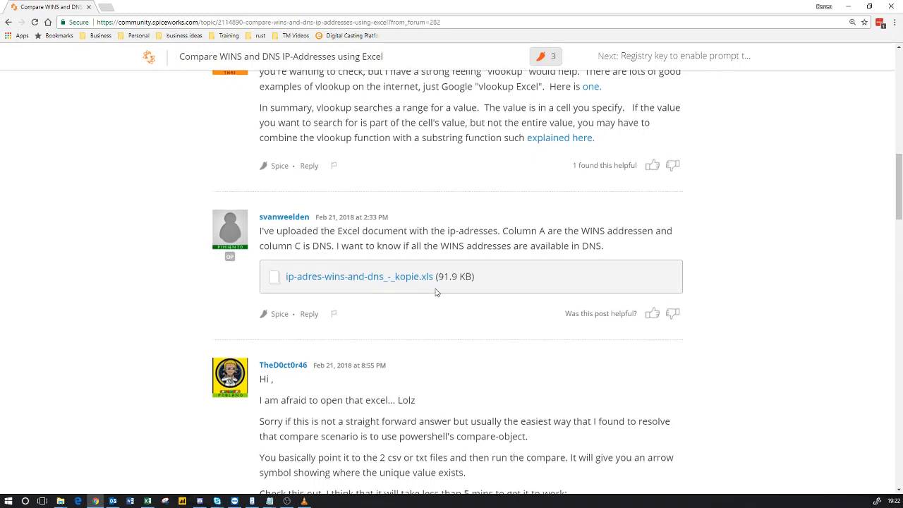
scroll(435, 292, up, 1)
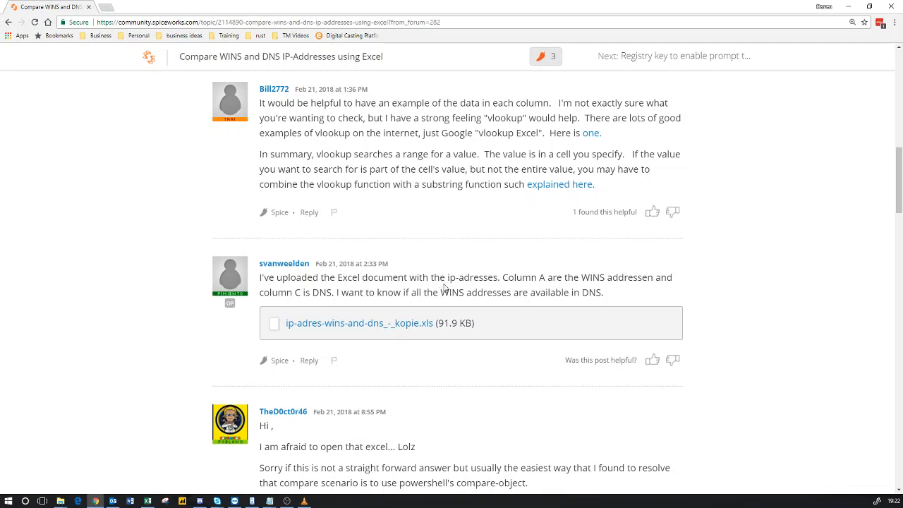
click(148, 502)
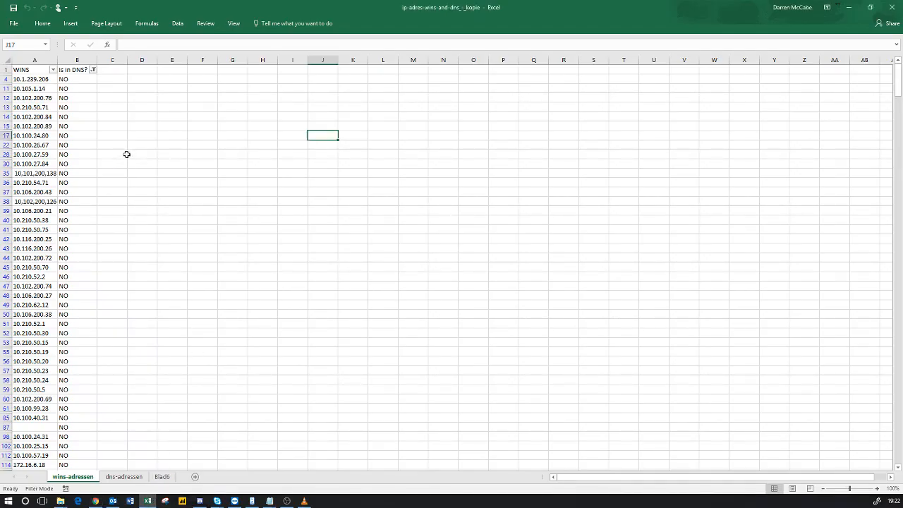
Step: Review the dns-adressen and Blad6 sheets, ending back on the filtered wins-adressen sheet
click(138, 480)
click(92, 479)
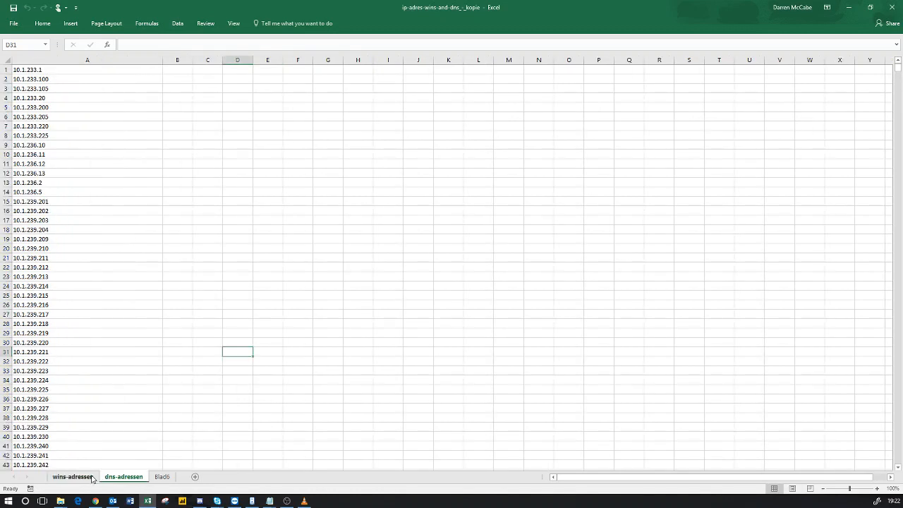
click(128, 480)
click(162, 478)
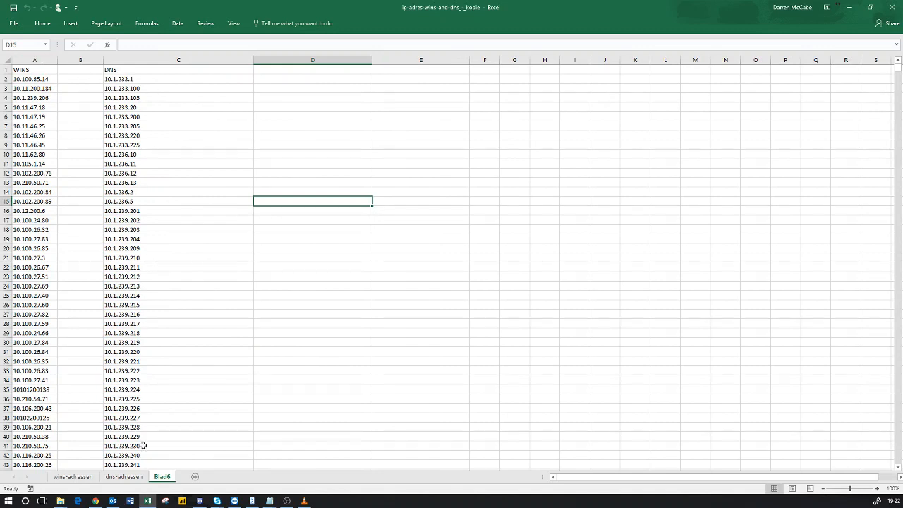
click(81, 477)
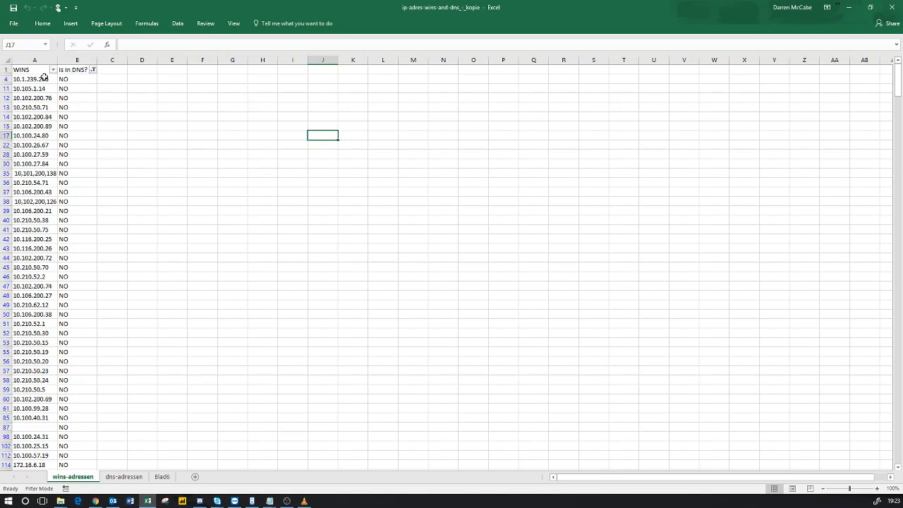
Step: Tick (Select All) in the Is in DNS? filter so every YES and NO row shows
click(92, 69)
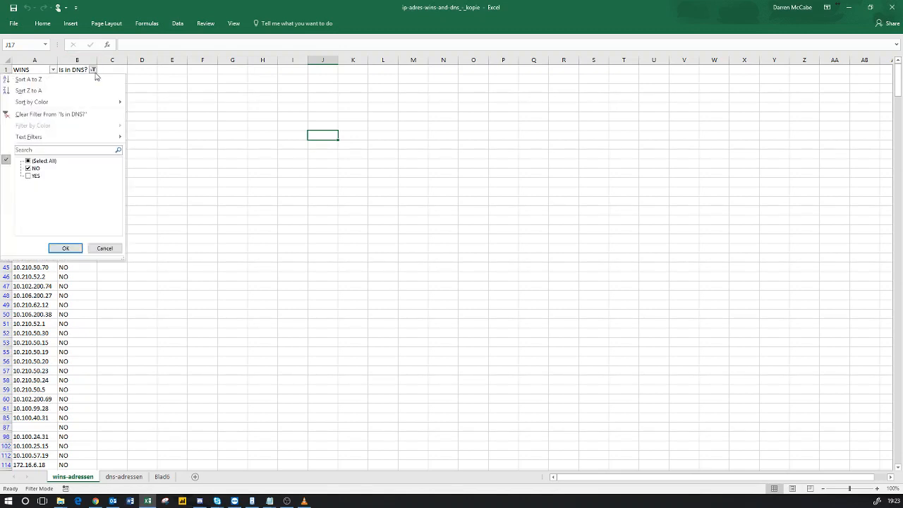
click(29, 162)
click(66, 249)
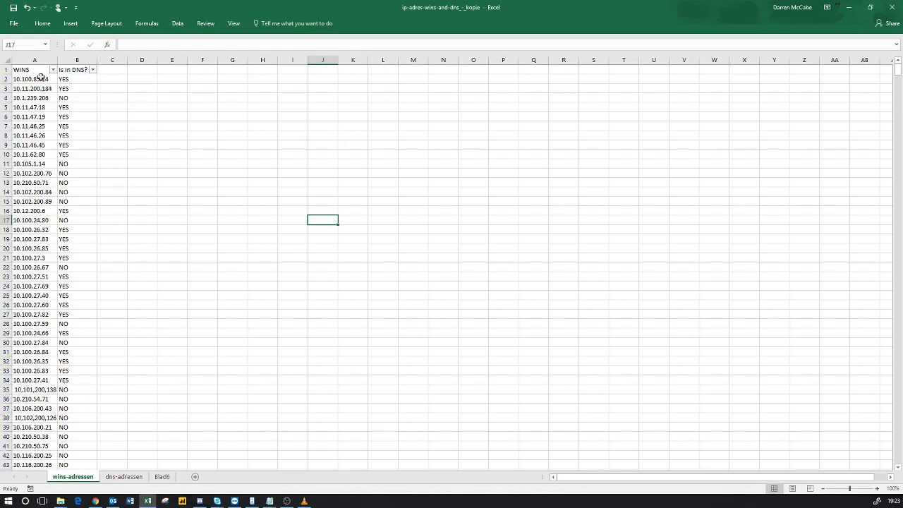
Step: Turn the Data filter off and back on for headers A1:B1
drag(33, 70, 77, 71)
click(177, 23)
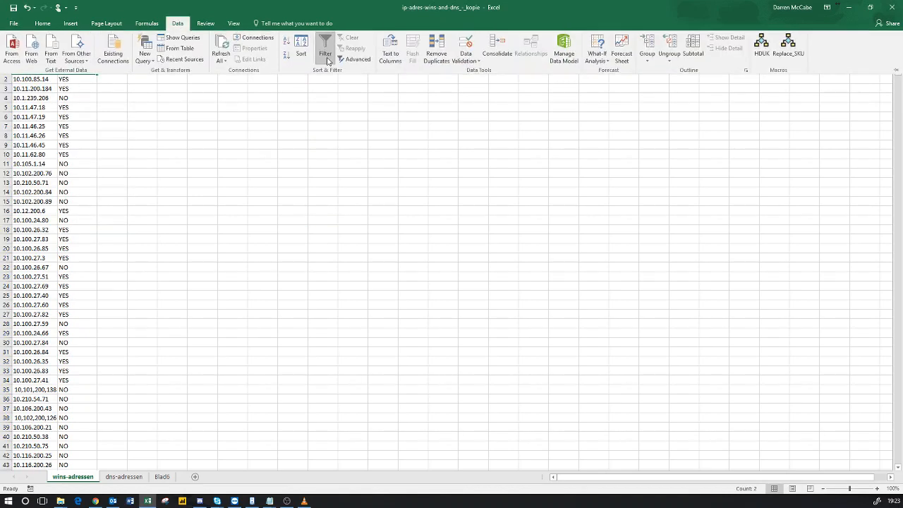
click(329, 54)
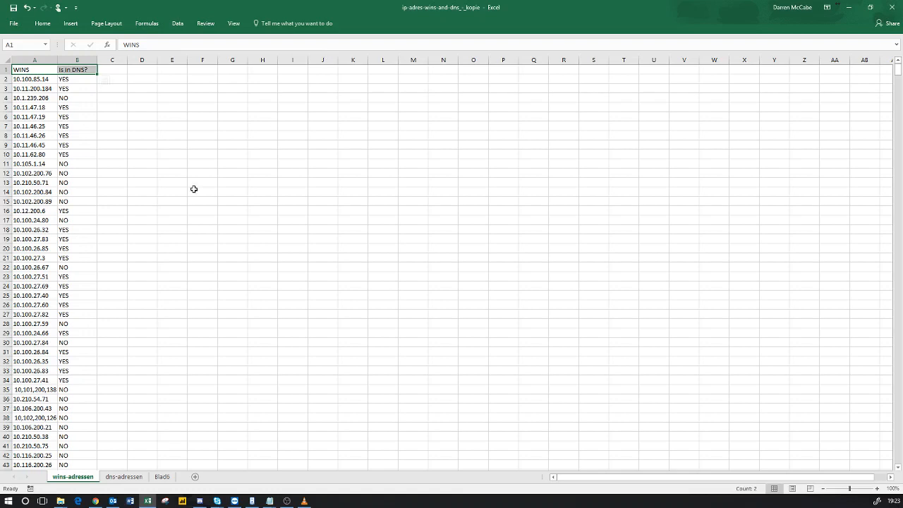
click(177, 23)
click(325, 48)
Step: Inspect the lookup formulas in B6, B2 and B4, glancing at the dns-adressen sheet
click(85, 116)
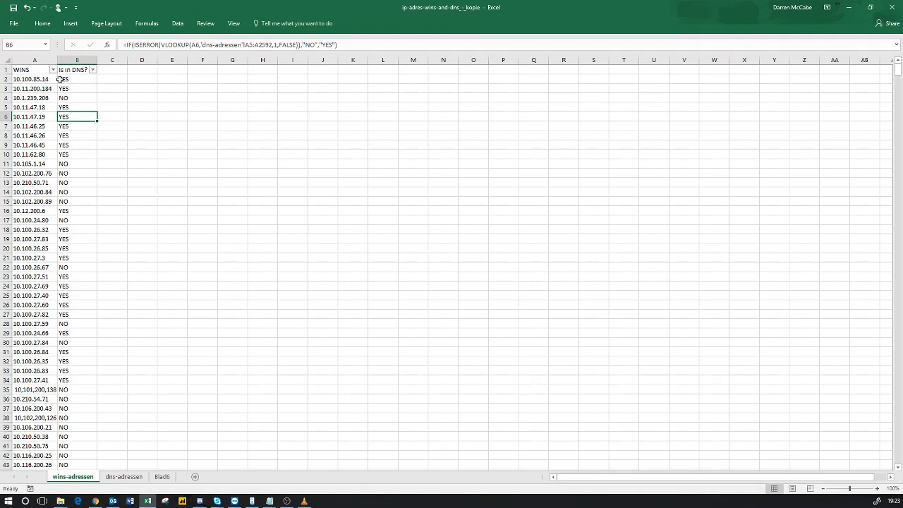
click(37, 80)
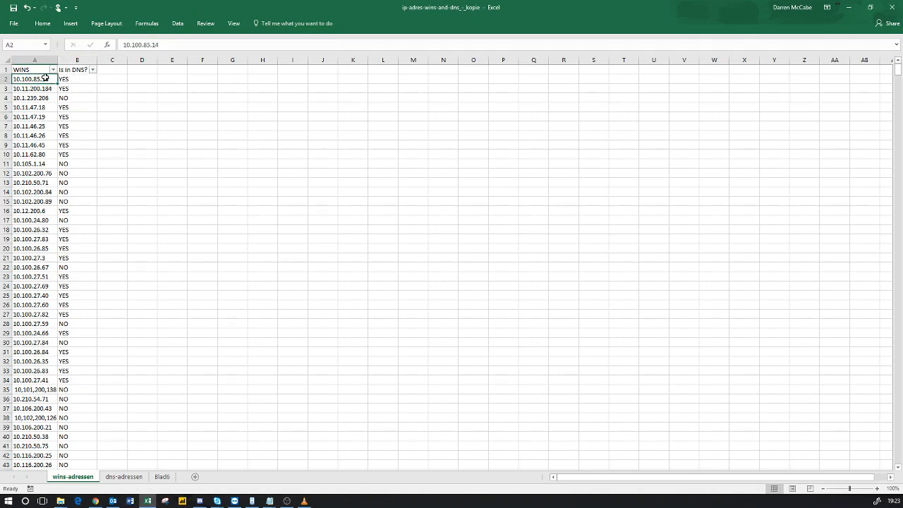
click(132, 477)
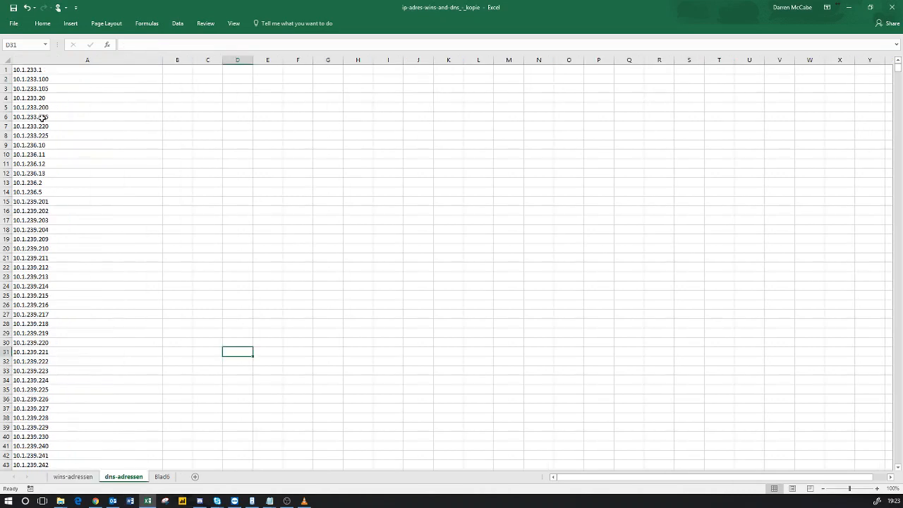
click(77, 476)
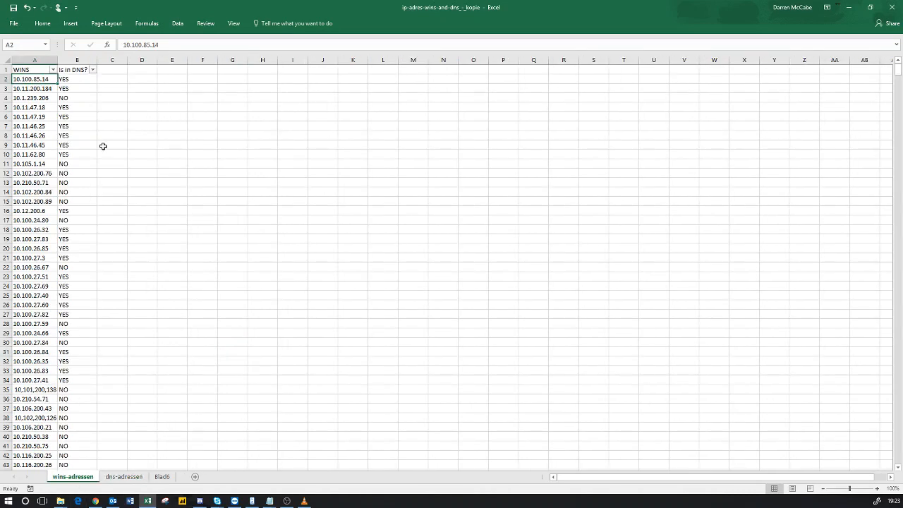
click(77, 77)
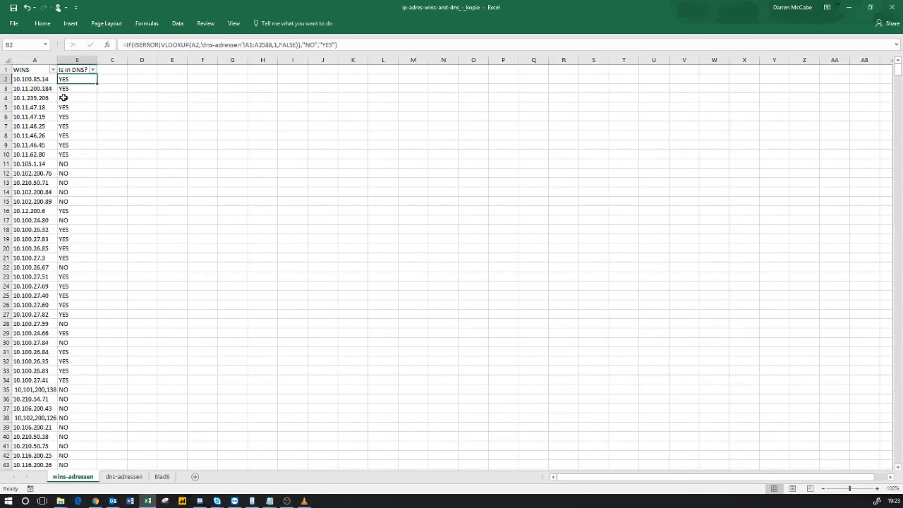
click(71, 98)
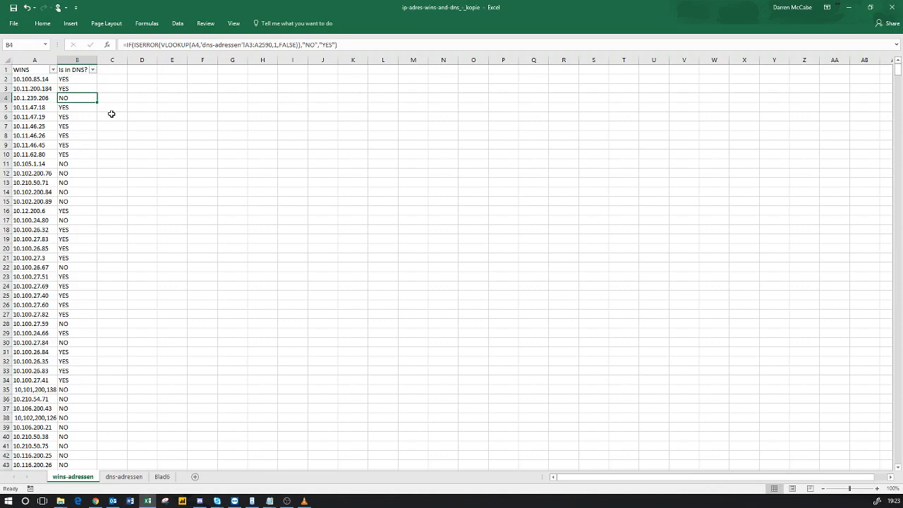
Step: Pick out the WINS address 10.100.27.82 in A27 and move to the dns-adressen sheet
click(48, 79)
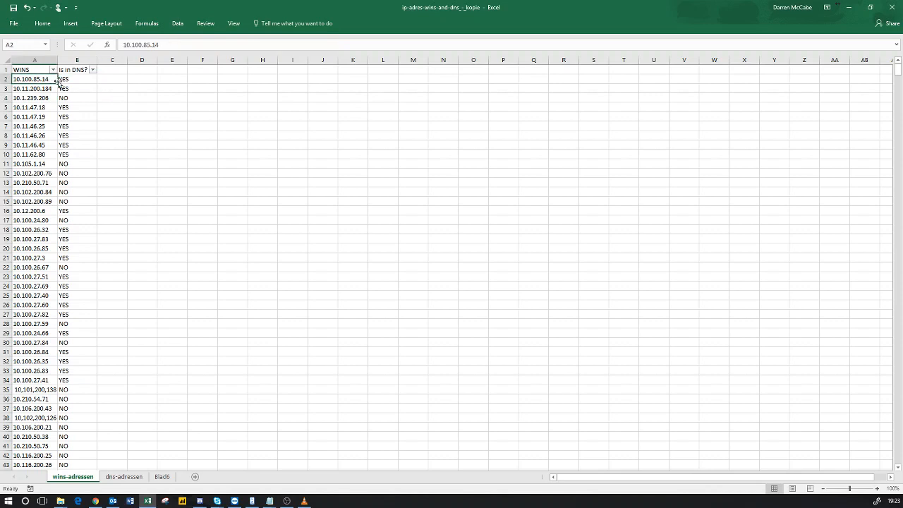
click(39, 314)
double_click(52, 315)
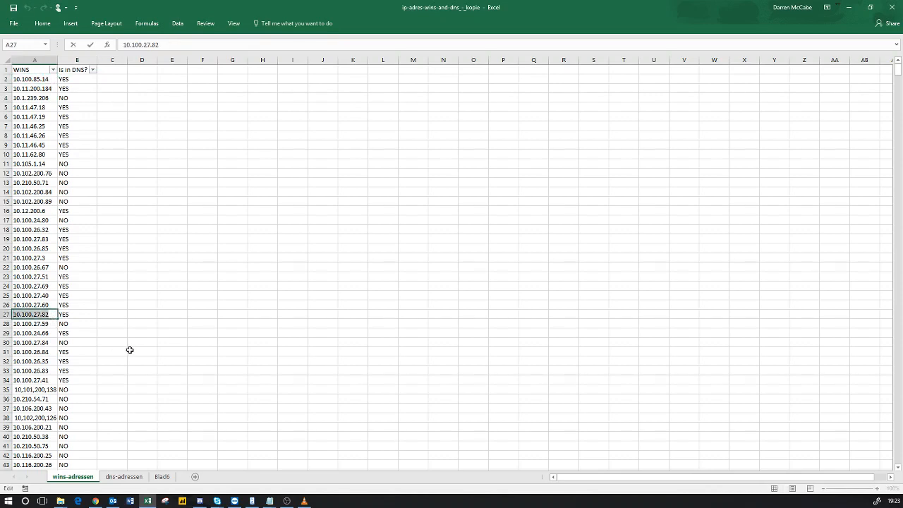
click(138, 477)
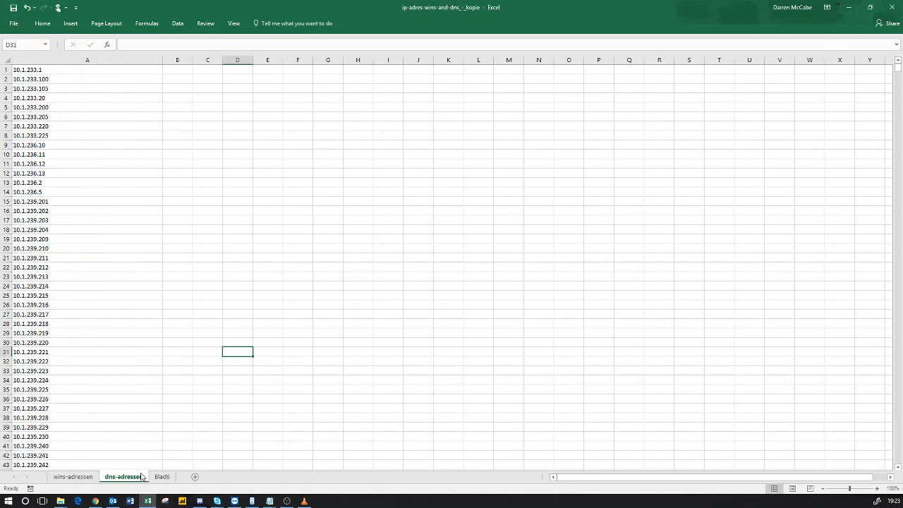
Step: Search the DNS list for 10.100.27.82, then return to the wins-adressen sheet
click(166, 295)
key(ctrl+f)
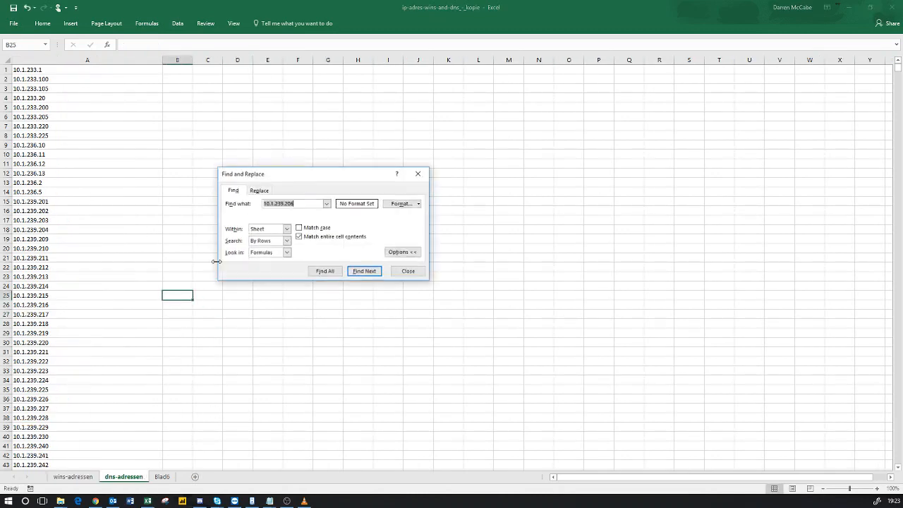
text(10.100.27.82)
click(359, 271)
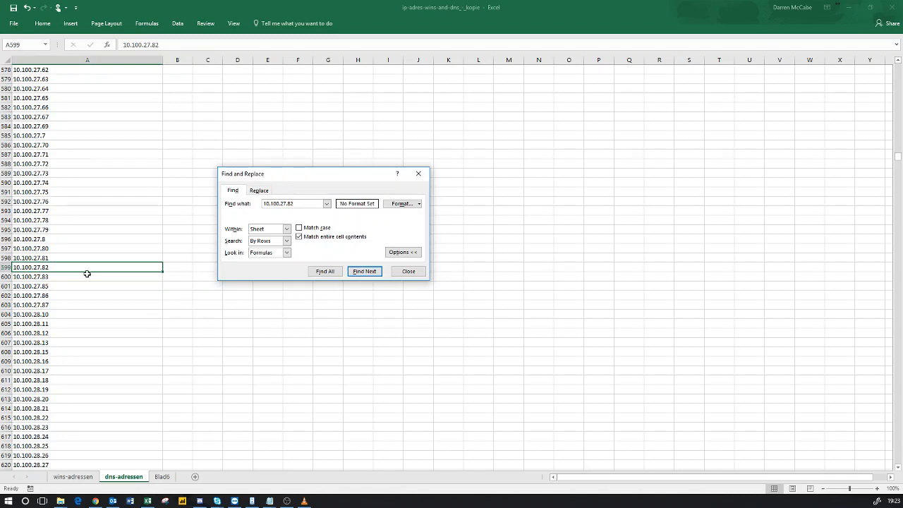
key(Escape)
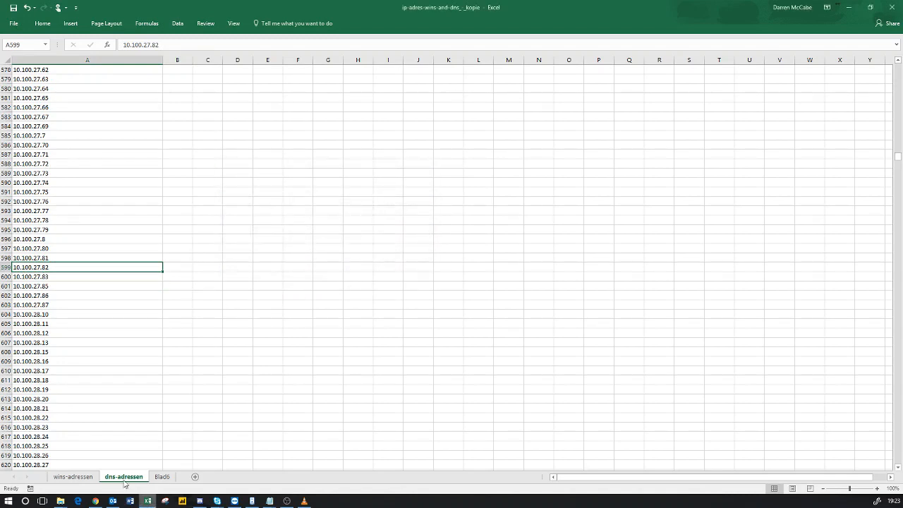
click(85, 478)
Step: Search the DNS list for 10.102.200.76 from A12, confirming it isn't found
click(44, 172)
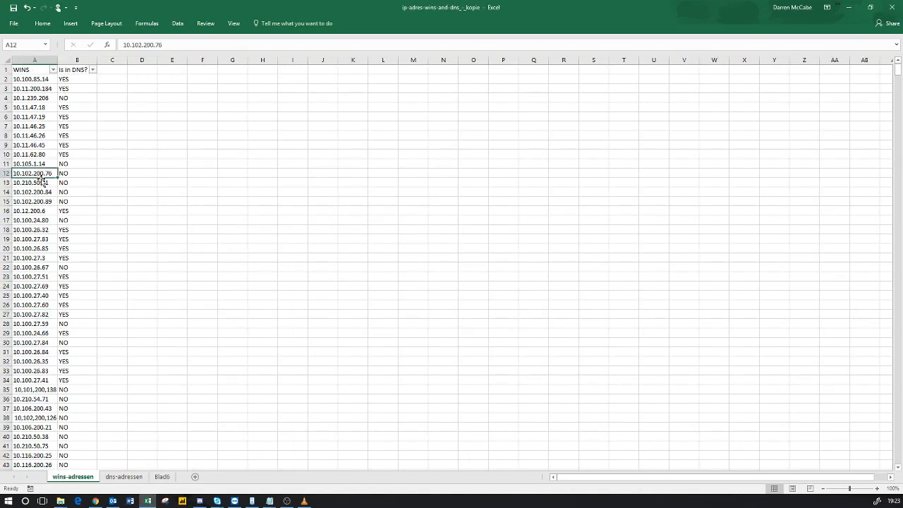
key(ctrl+c)
click(123, 476)
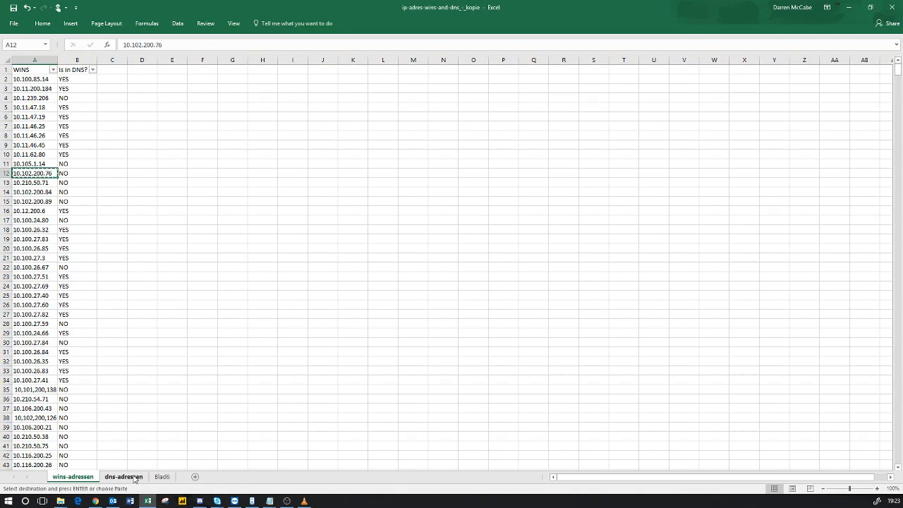
click(235, 304)
key(ctrl+f)
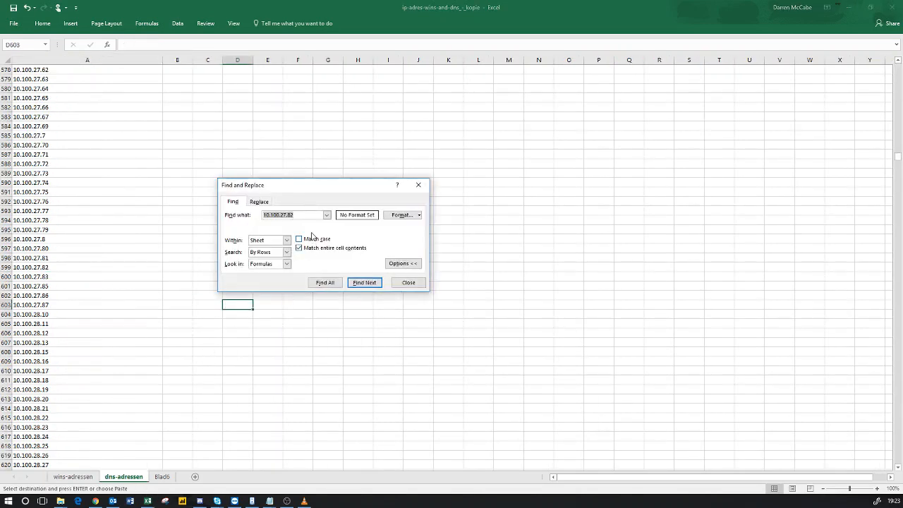
key(ctrl+v)
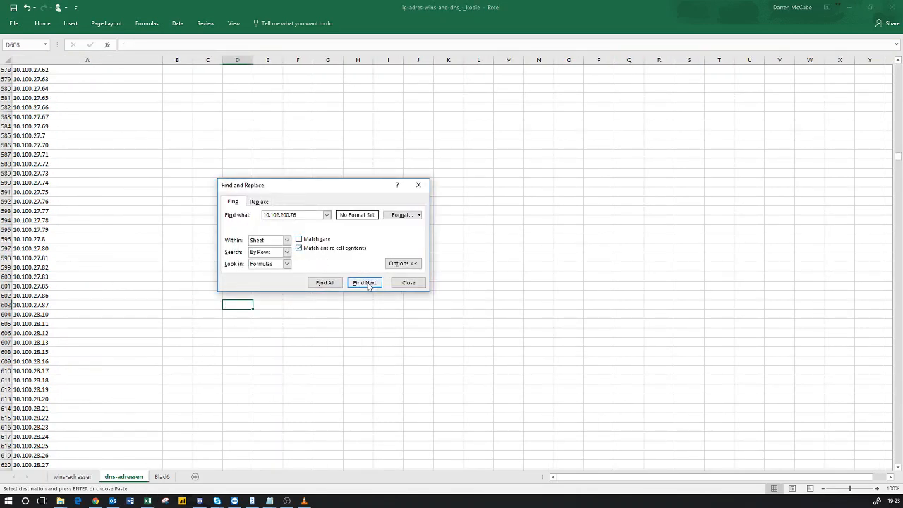
click(364, 282)
click(451, 278)
click(406, 284)
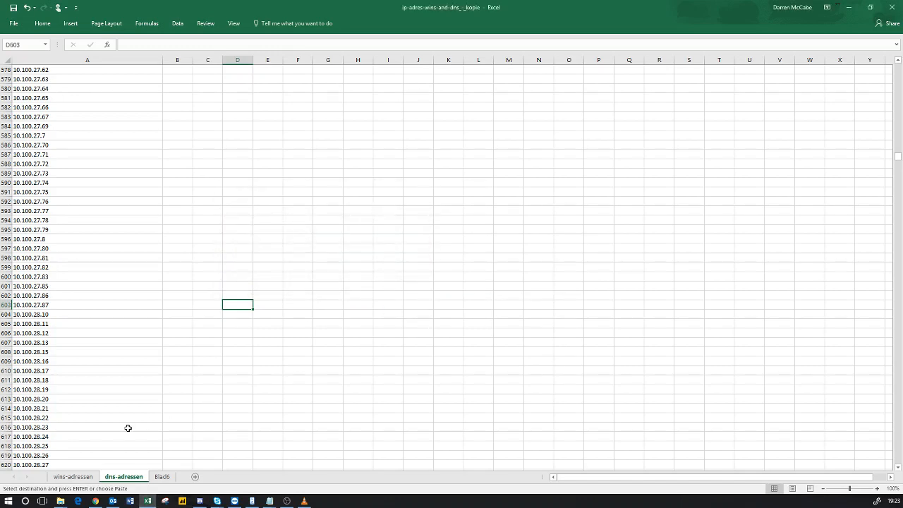
click(72, 477)
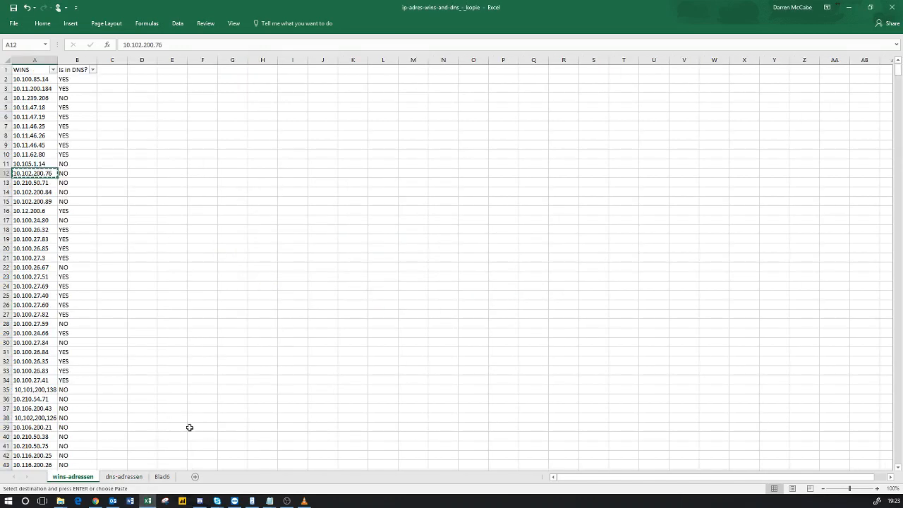
click(93, 70)
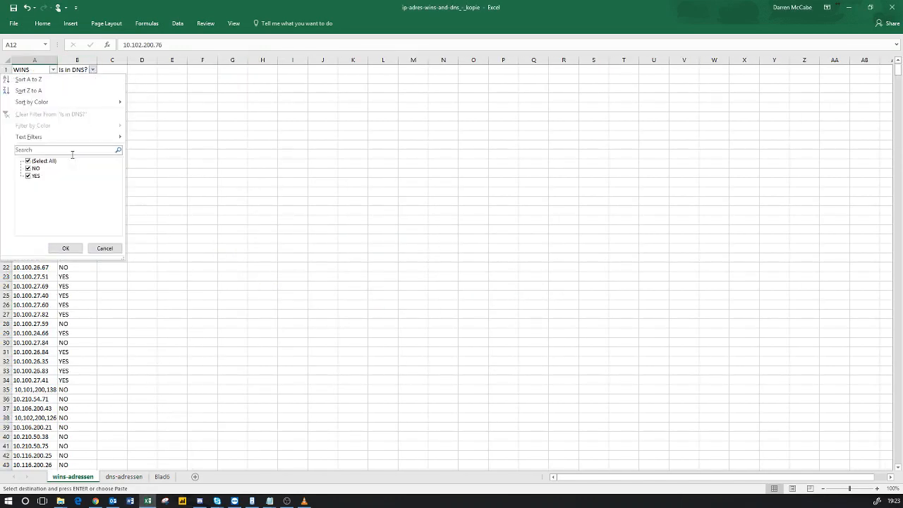
click(28, 169)
click(65, 248)
scroll(62, 187, down, 3)
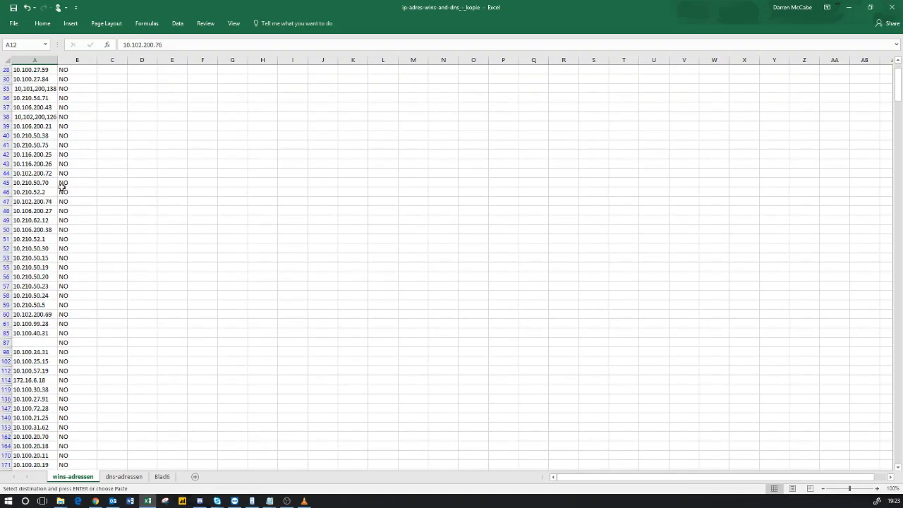
scroll(62, 224, down, 11)
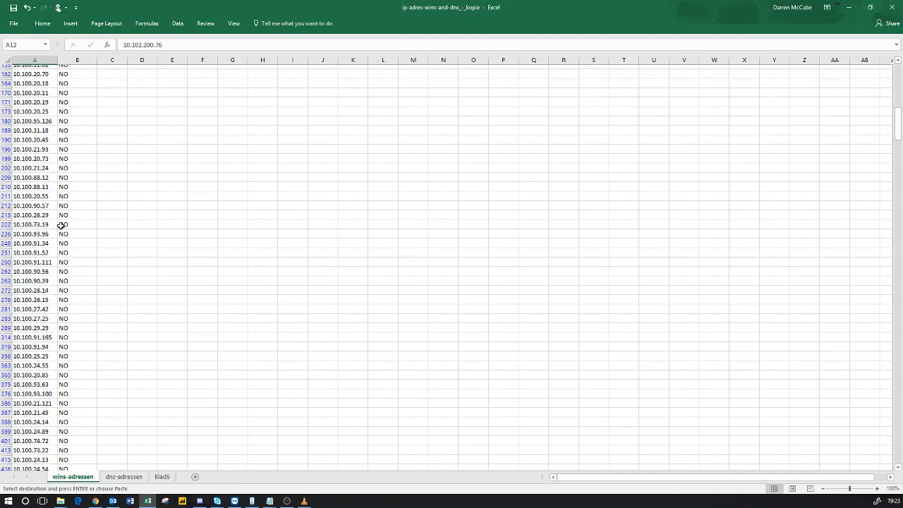
scroll(61, 225, up, 15)
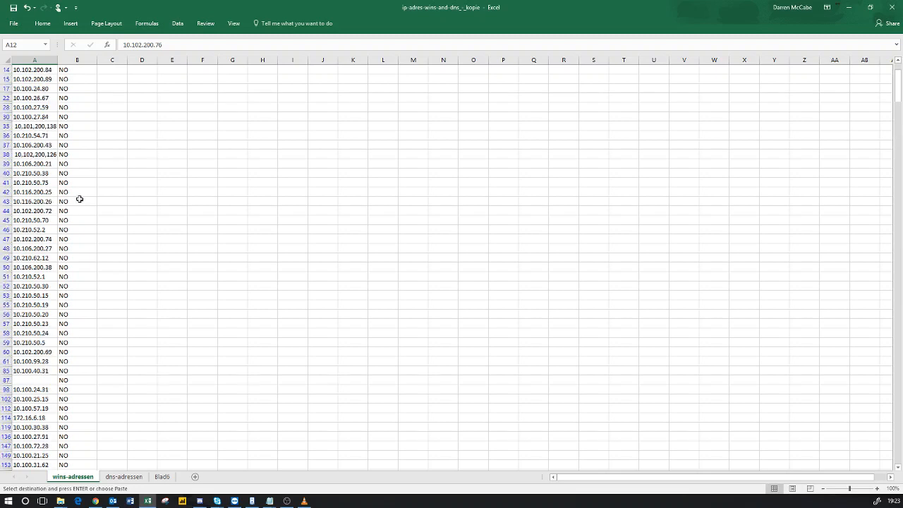
scroll(80, 199, up, 4)
click(92, 69)
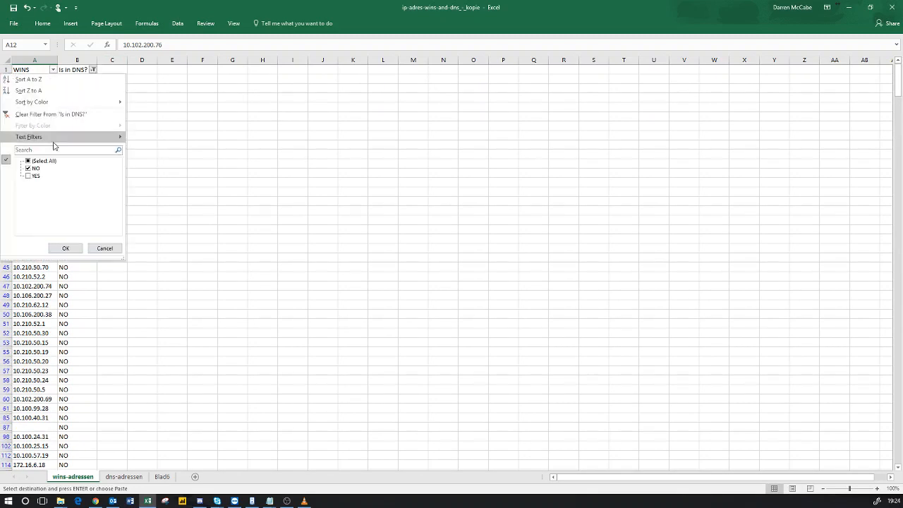
click(32, 160)
click(65, 249)
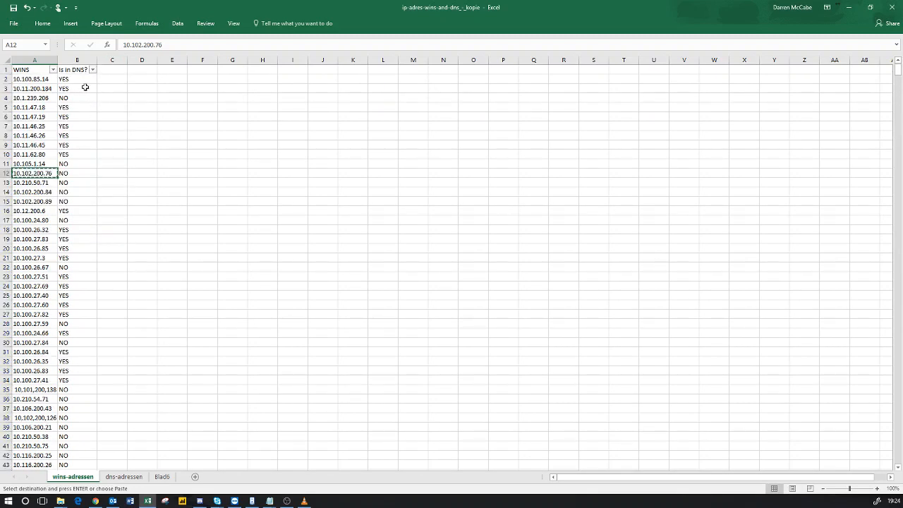
click(83, 79)
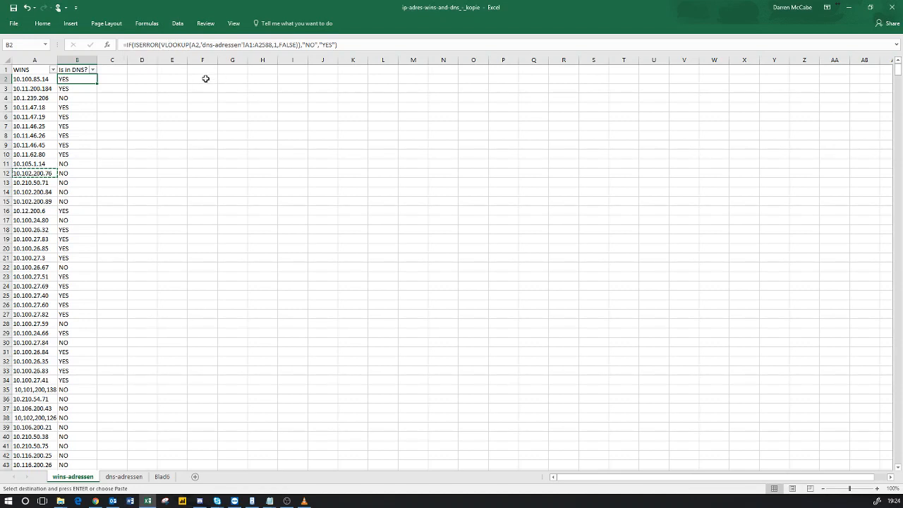
click(43, 80)
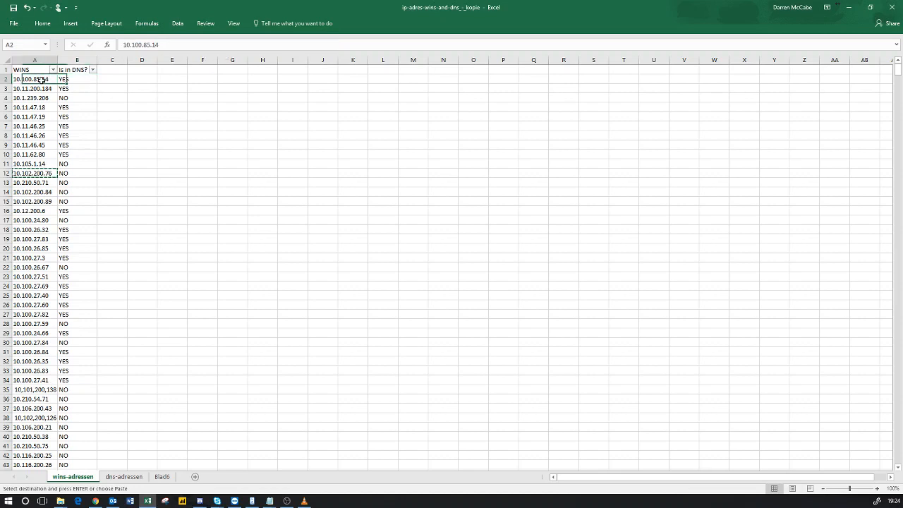
click(73, 80)
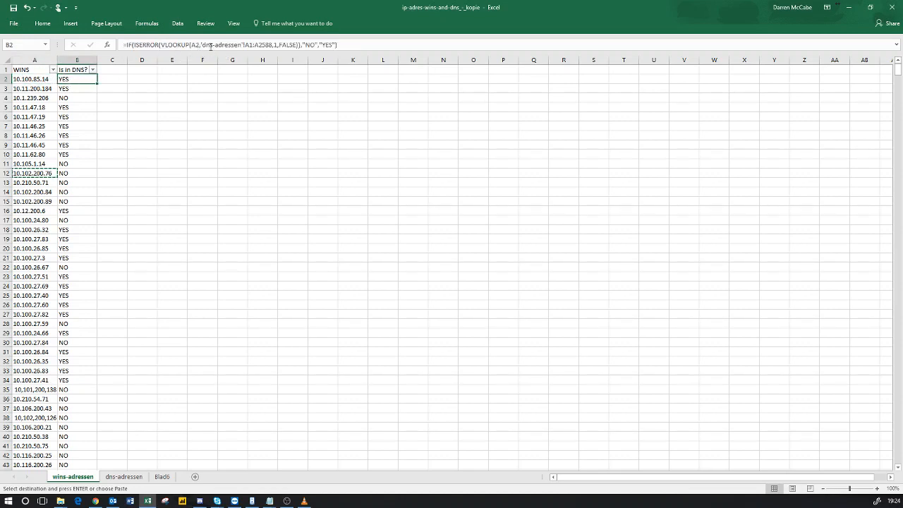
click(29, 80)
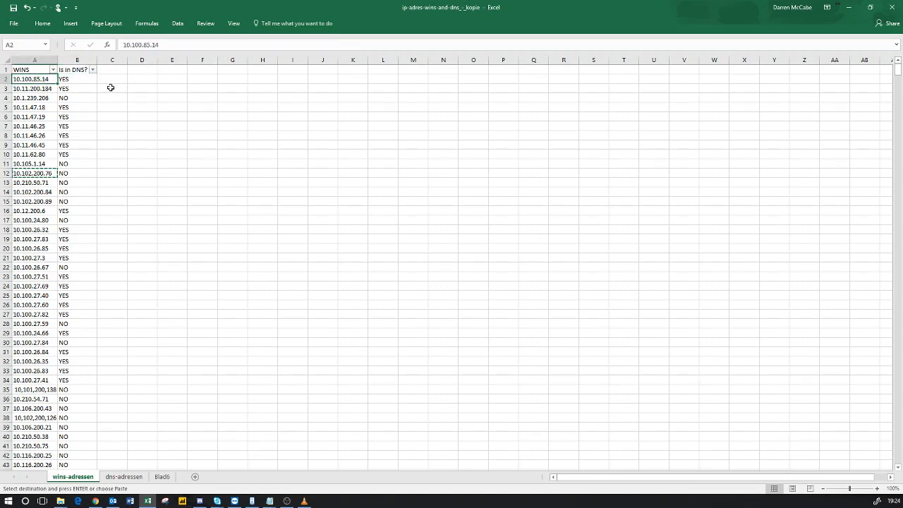
click(81, 79)
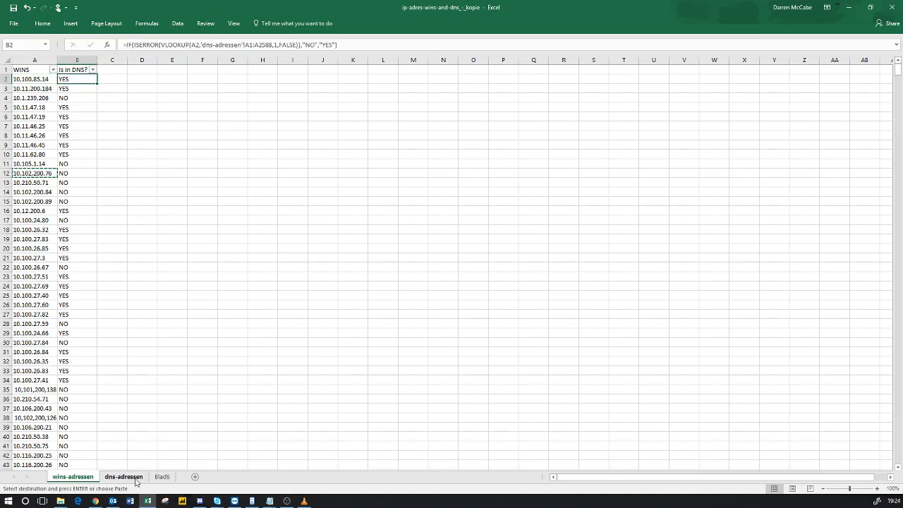
click(124, 476)
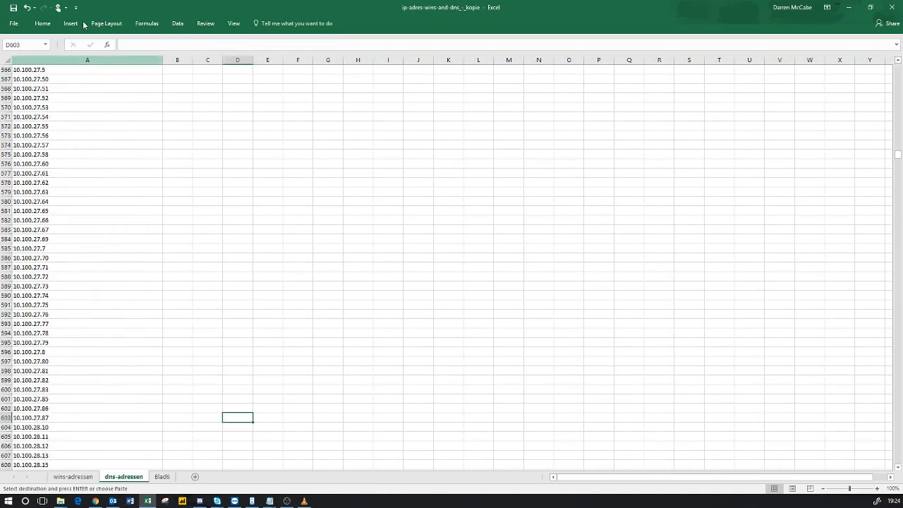
scroll(112, 100, up, 13)
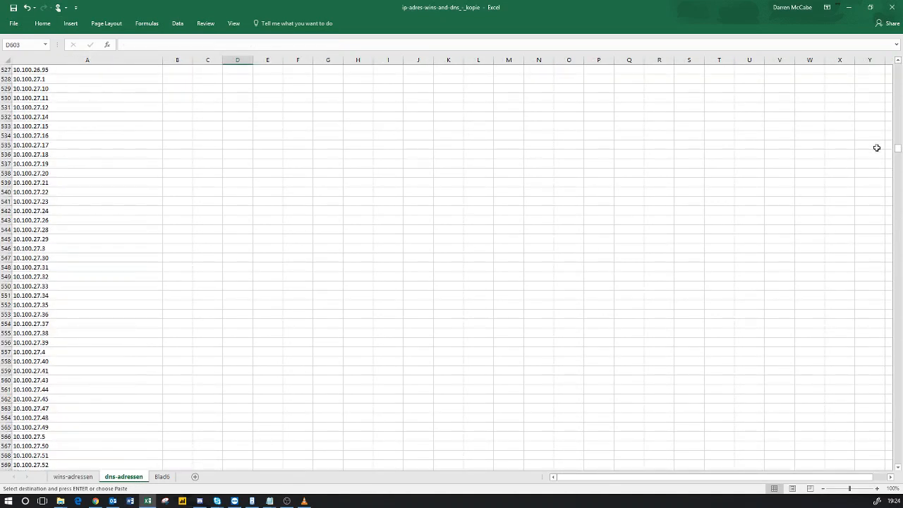
drag(900, 151, 900, 76)
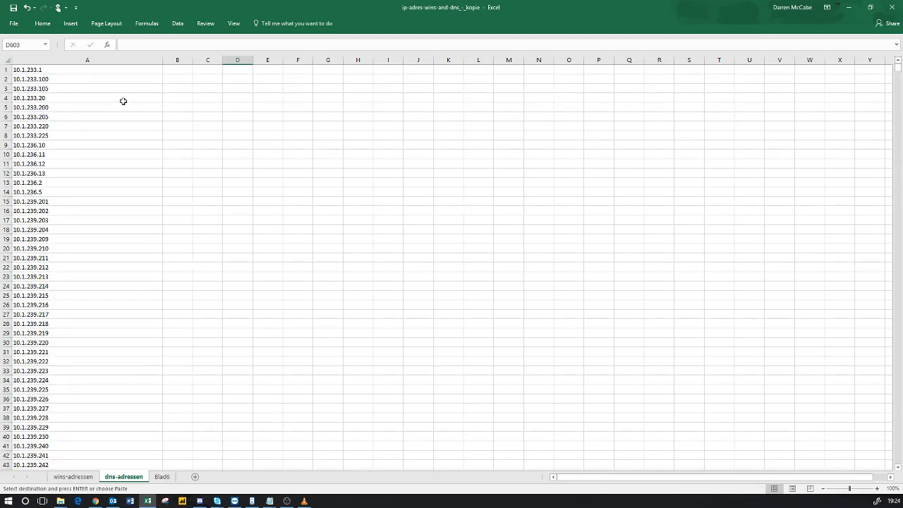
click(110, 73)
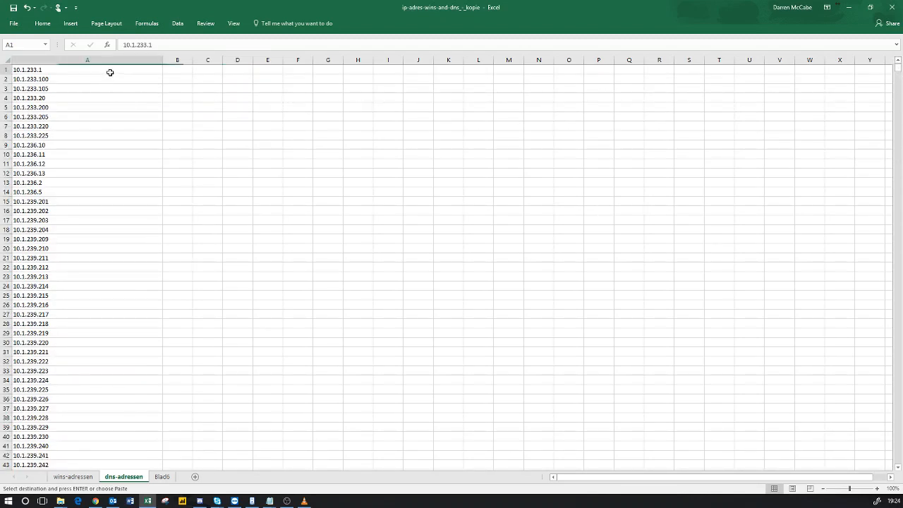
click(73, 476)
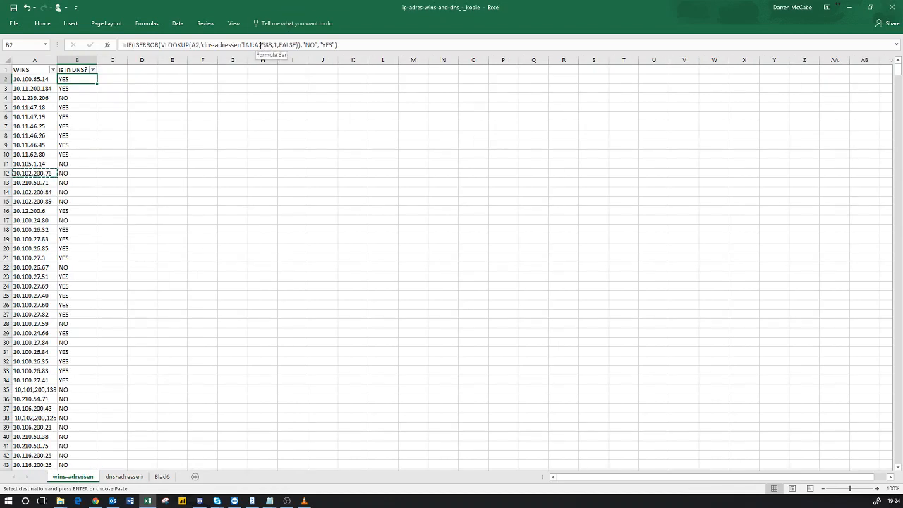
Step: Compare B2's lookup range end 2588 with the DNS list's last rows, inspecting A2504's 192,168,168,228 entry
drag(259, 44, 272, 44)
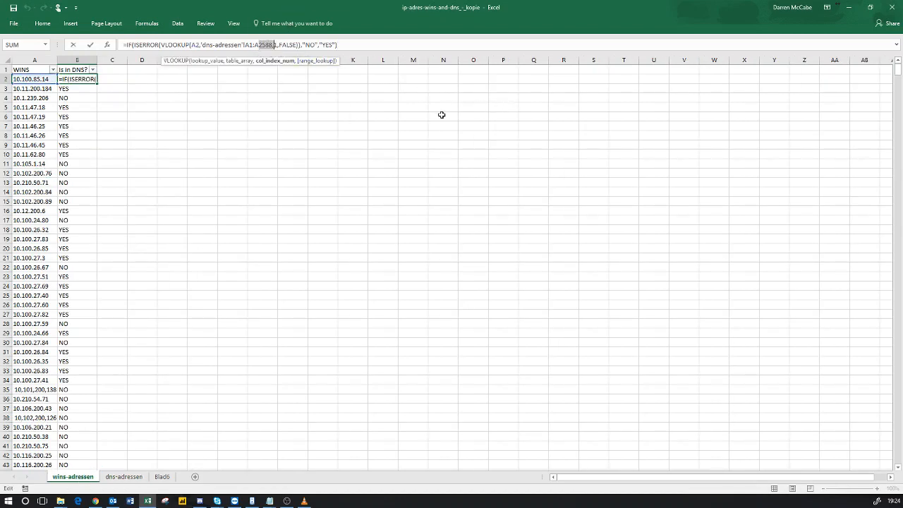
key(Escape)
click(123, 476)
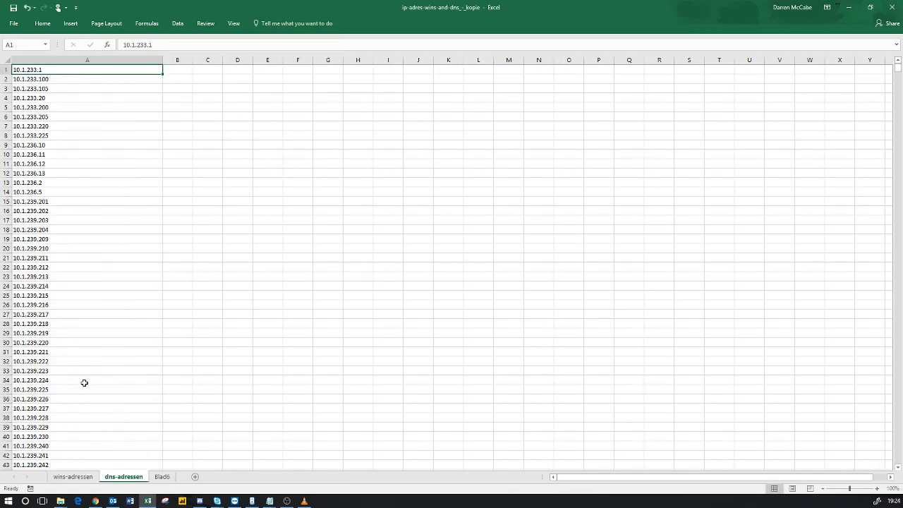
click(84, 384)
key(ctrl+End)
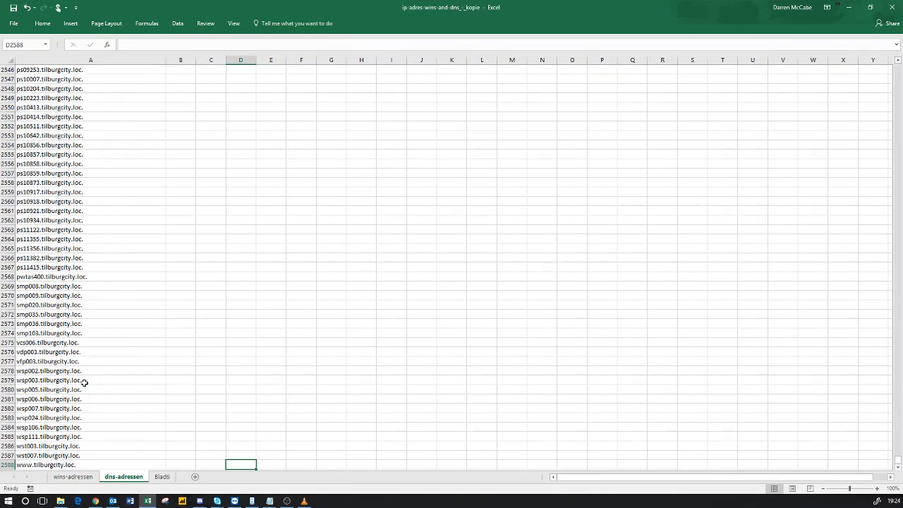
scroll(84, 382, down, 3)
scroll(76, 373, up, 8)
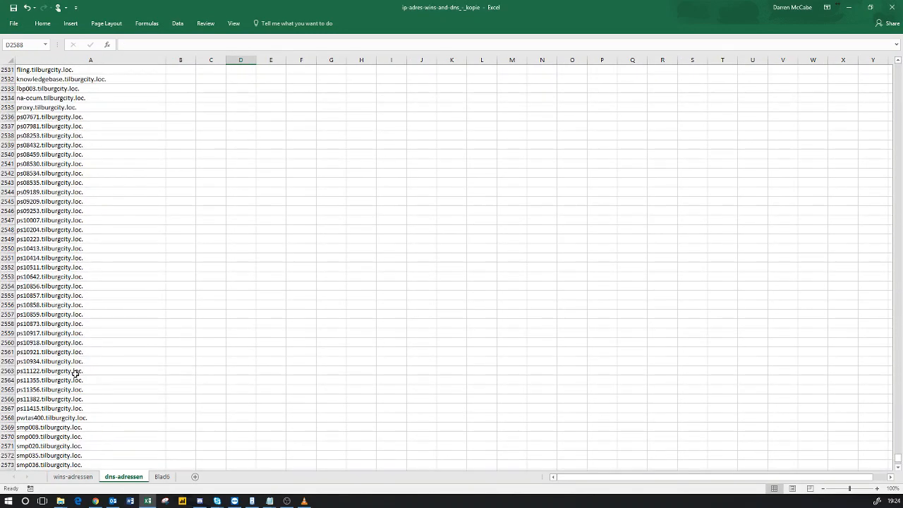
scroll(76, 373, up, 16)
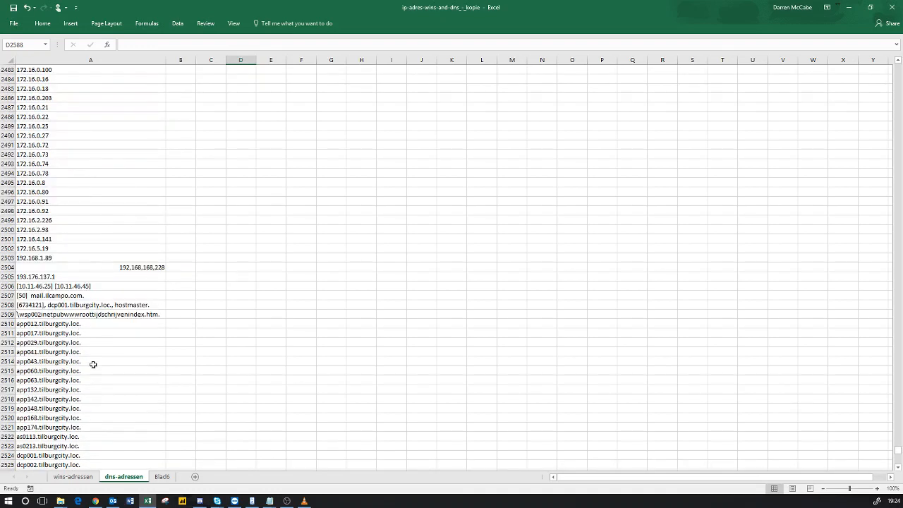
click(154, 267)
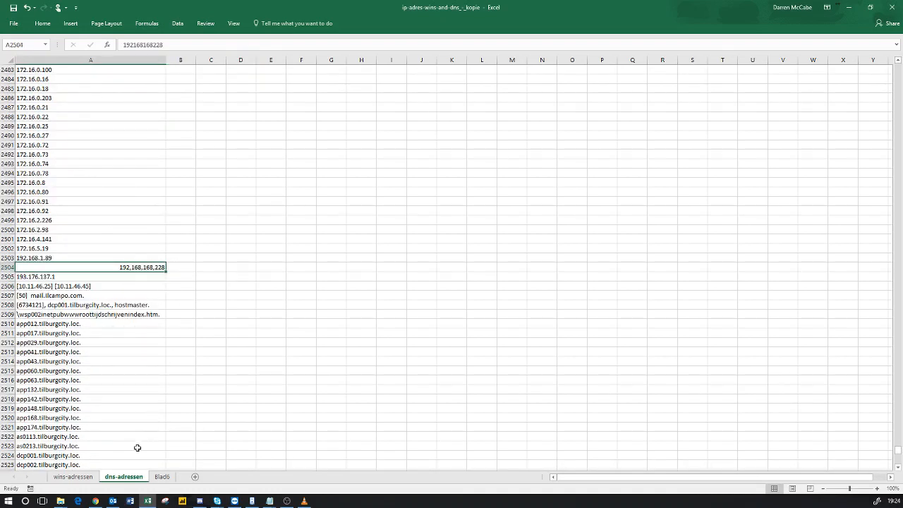
click(73, 477)
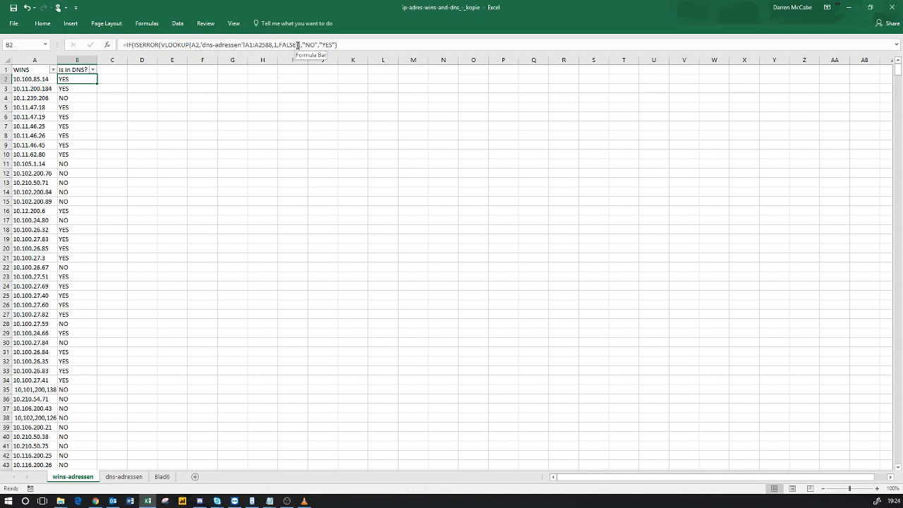
drag(280, 45, 295, 45)
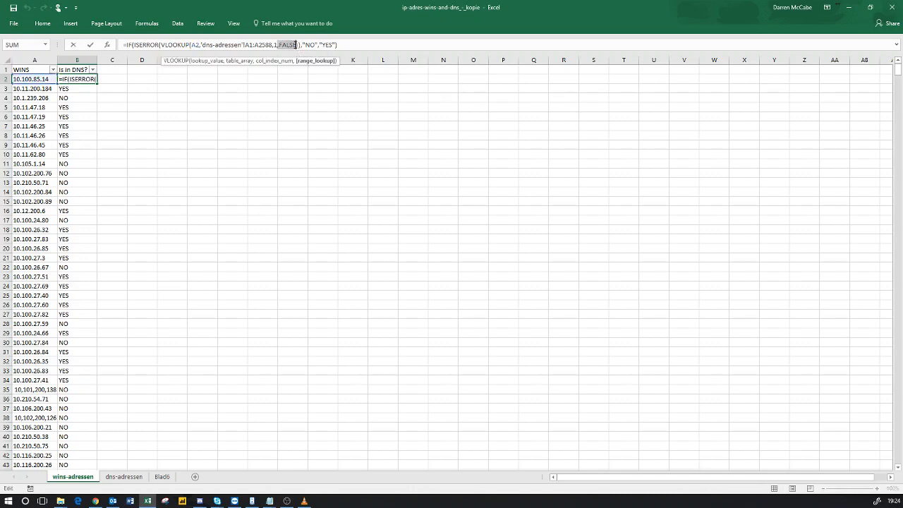
click(274, 44)
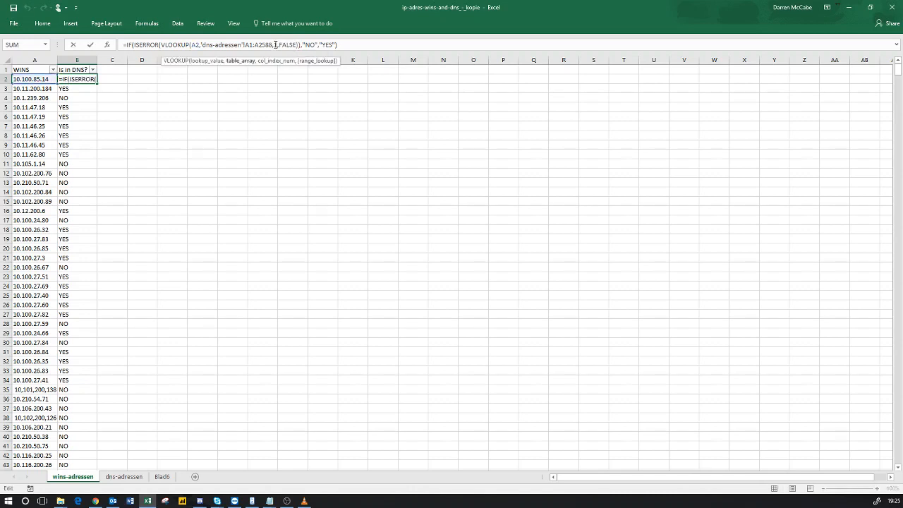
click(276, 45)
click(242, 113)
key(Return)
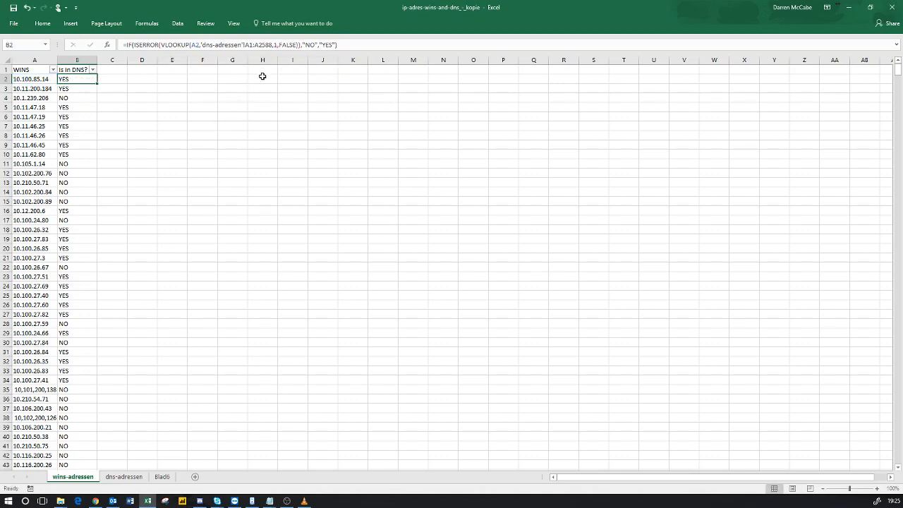
click(223, 89)
click(85, 79)
drag(134, 45, 160, 45)
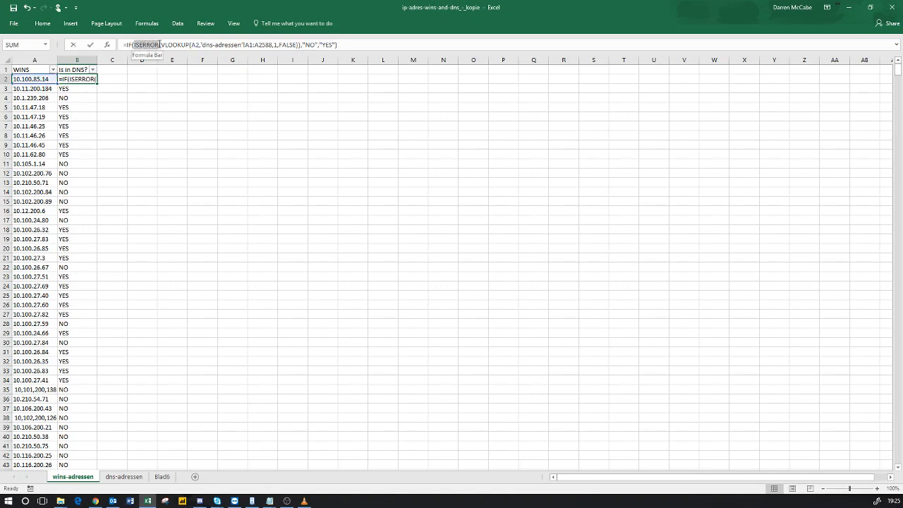
click(299, 45)
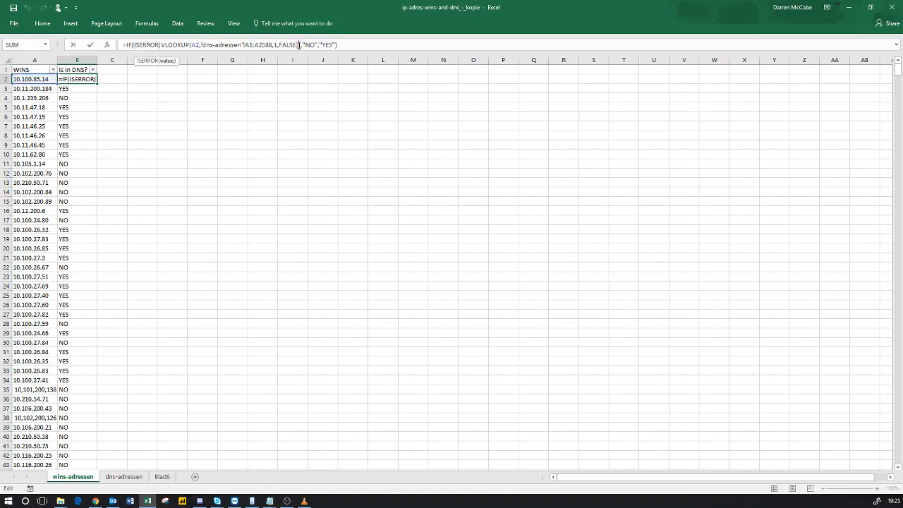
click(128, 45)
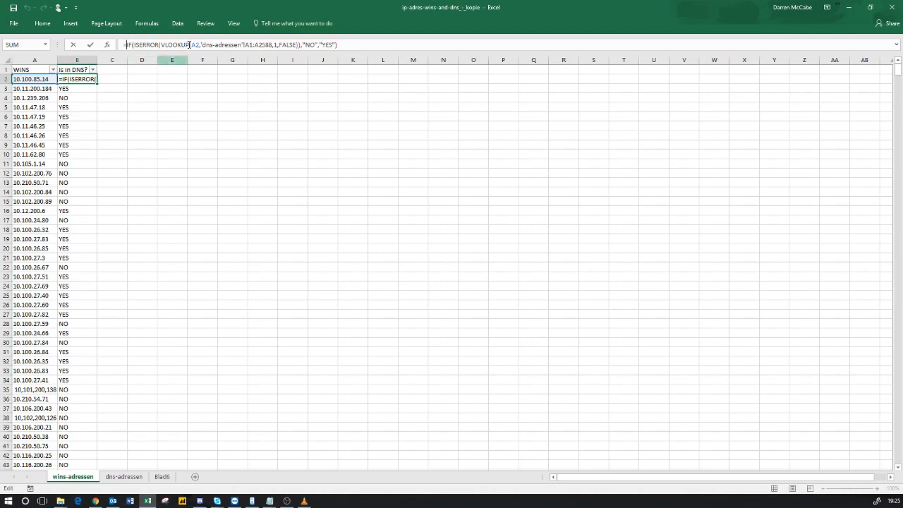
key(Escape)
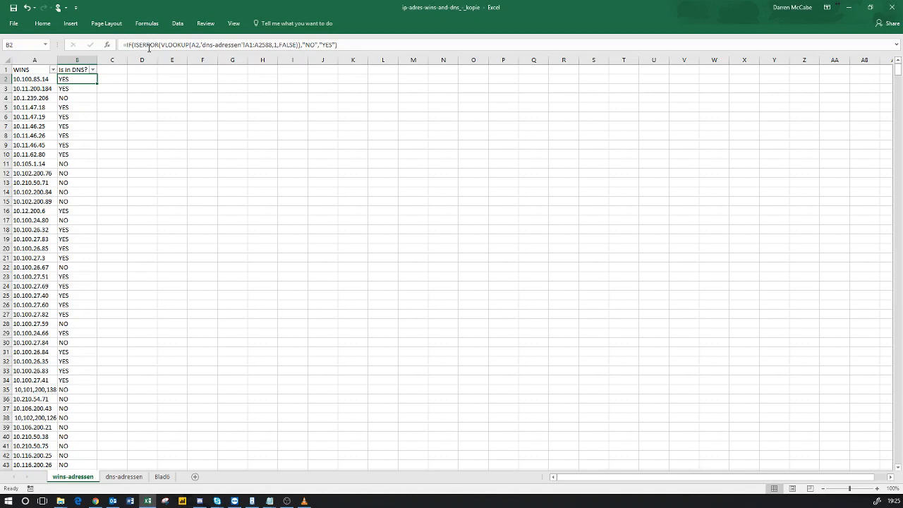
click(47, 79)
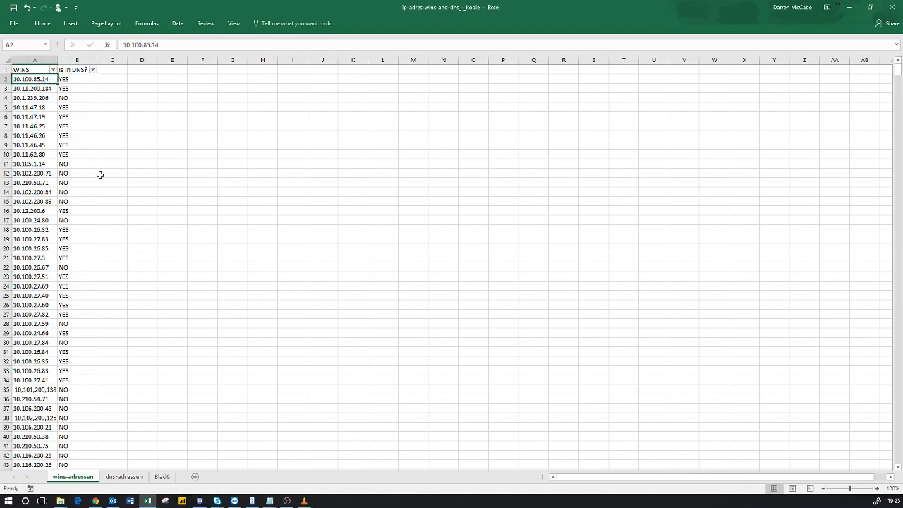
Step: Copy B2's IF/ISERROR/VLOOKUP formula down column B to row 1434
click(123, 476)
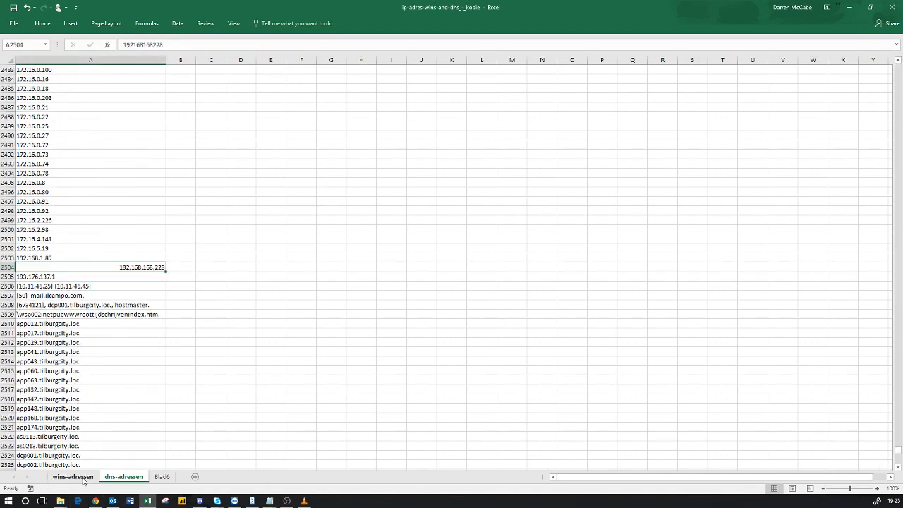
click(88, 480)
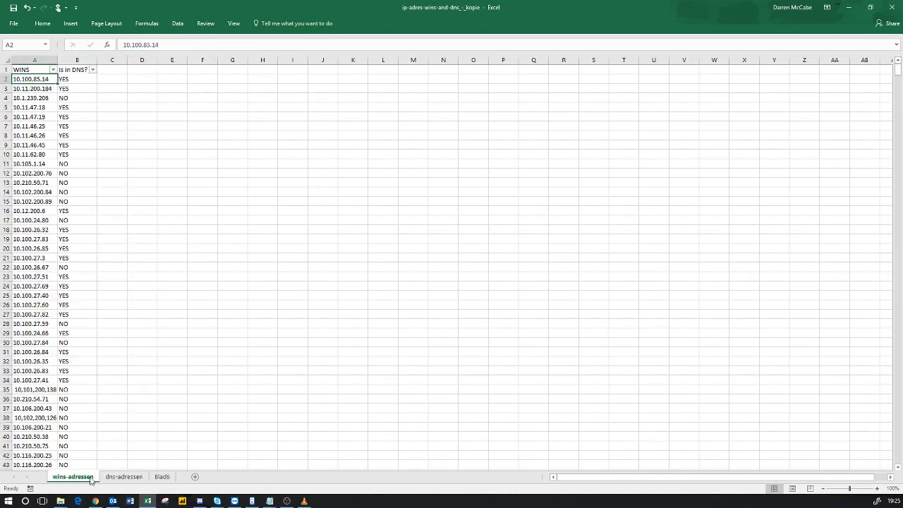
click(86, 80)
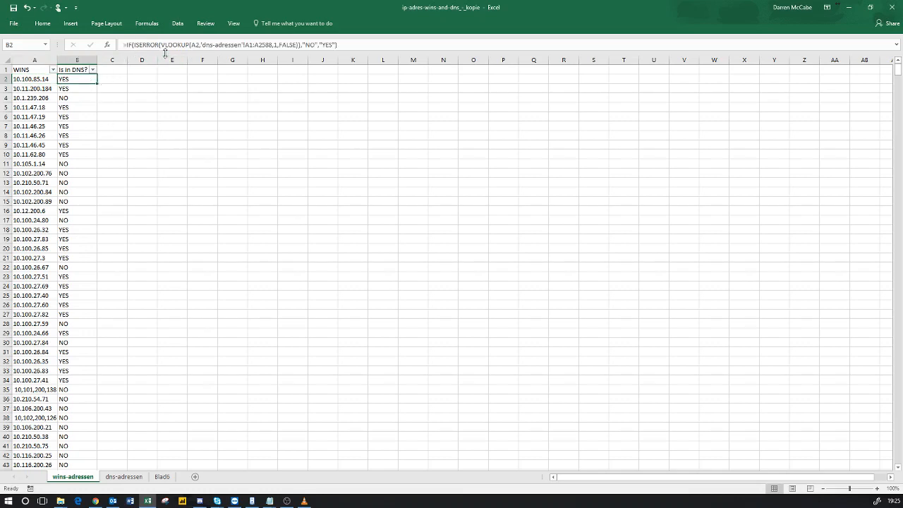
click(239, 87)
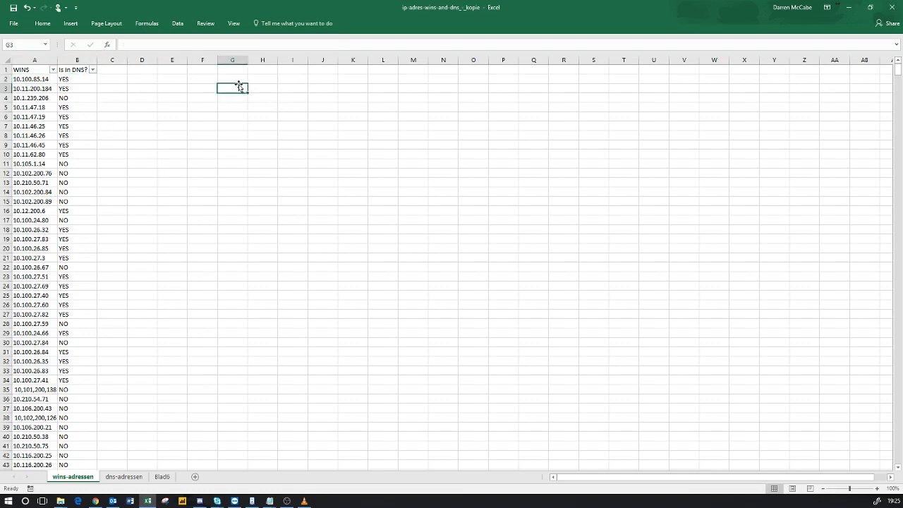
click(81, 76)
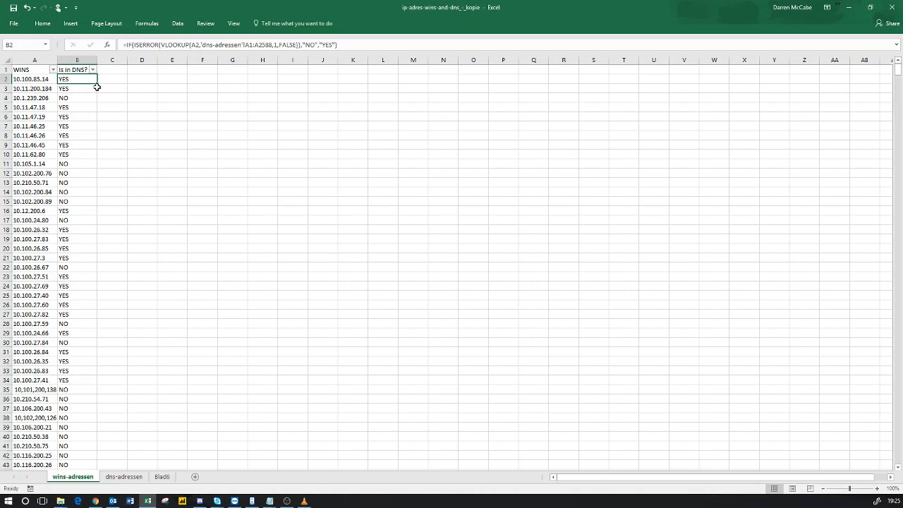
drag(97, 84, 79, 443)
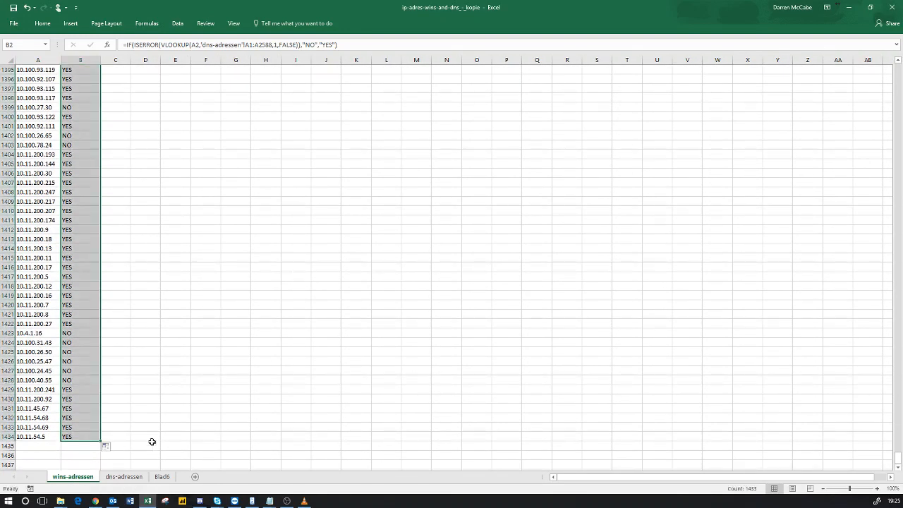
Step: Filter the Is in DNS? column to show only YES rows, 911 of 1433
click(116, 416)
key(ctrl+Home)
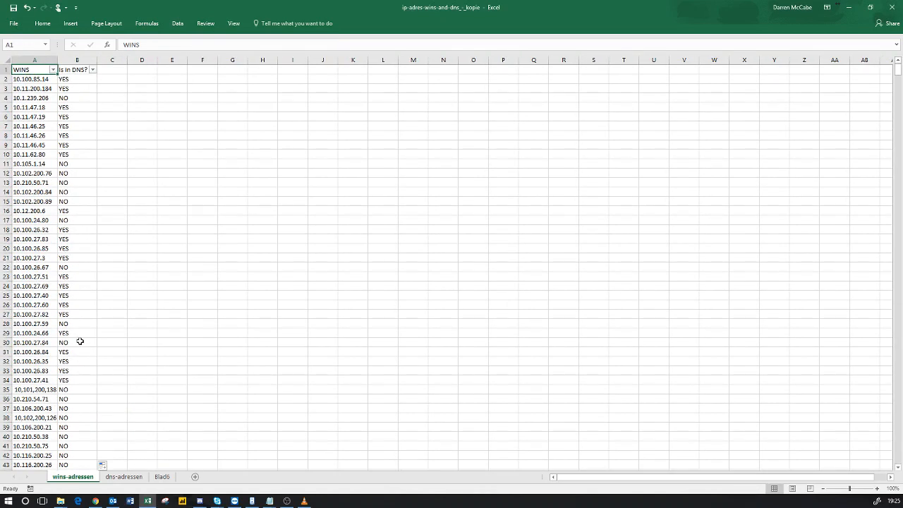
click(92, 69)
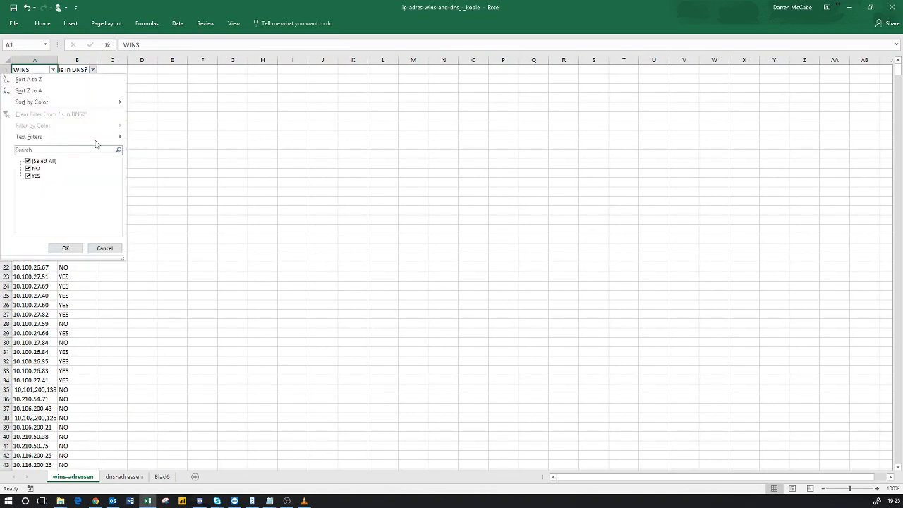
click(28, 160)
click(28, 176)
click(65, 247)
Step: Restore all rows with (Select All), then bring up the Spiceworks thread in Chrome
click(95, 73)
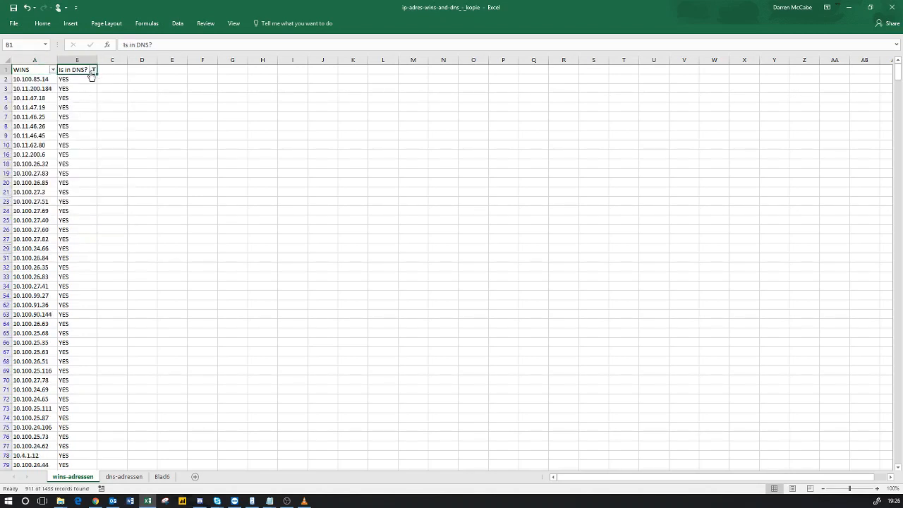
click(93, 69)
click(29, 161)
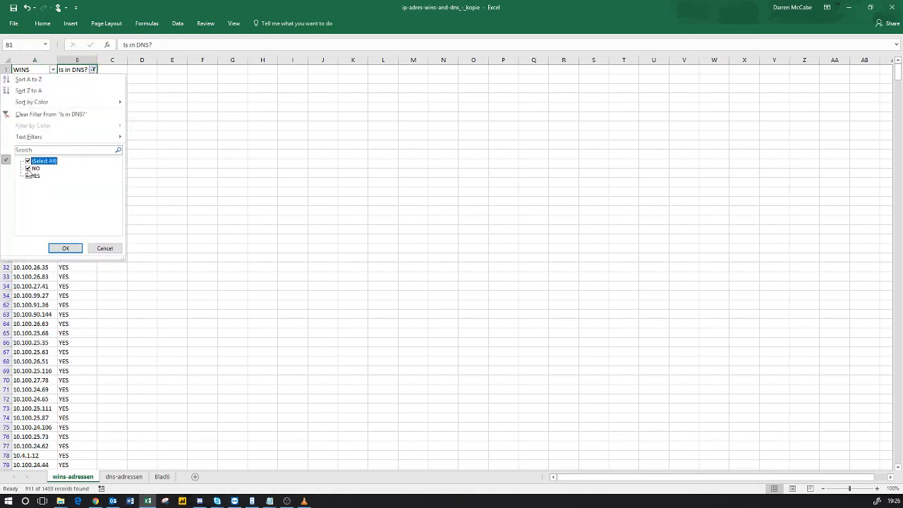
click(65, 248)
click(129, 184)
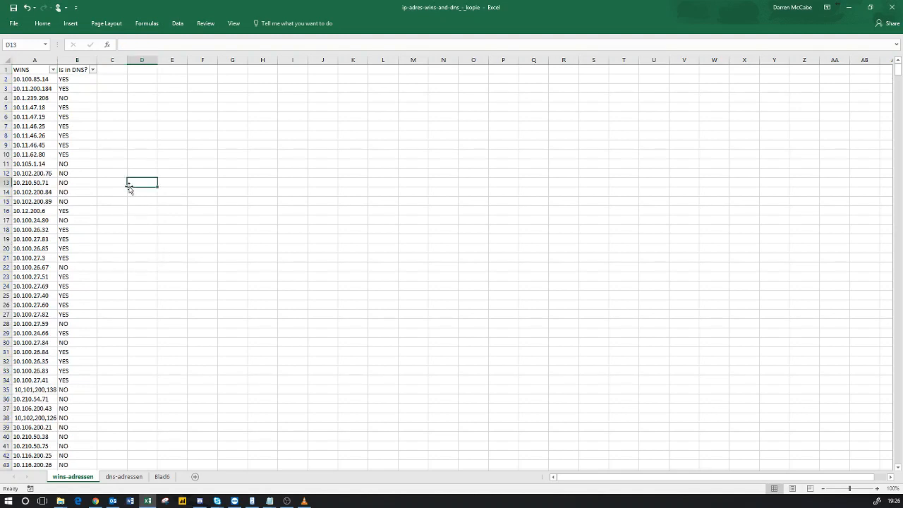
key(ctrl+Home)
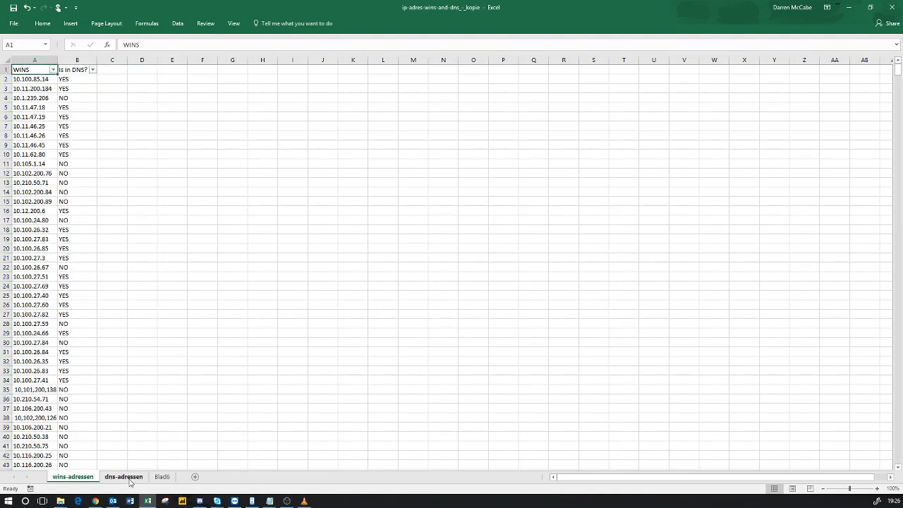
click(95, 500)
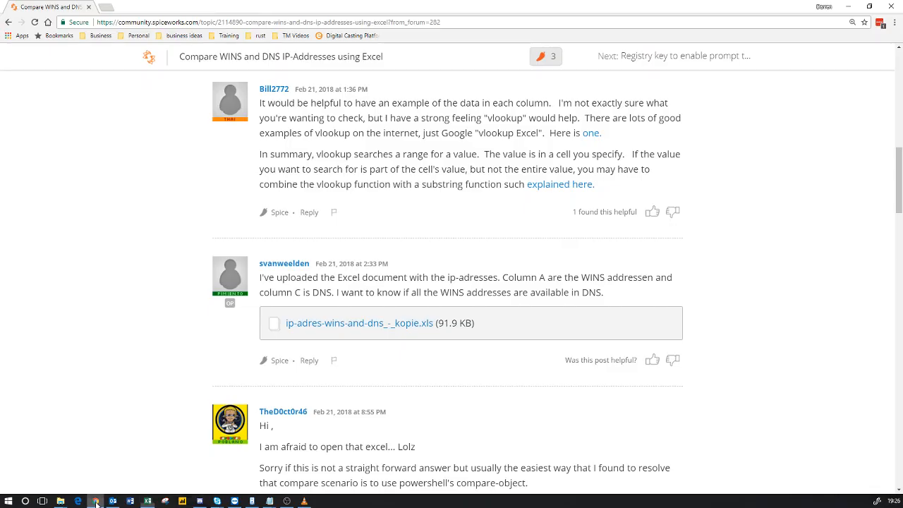
scroll(299, 236, up, 15)
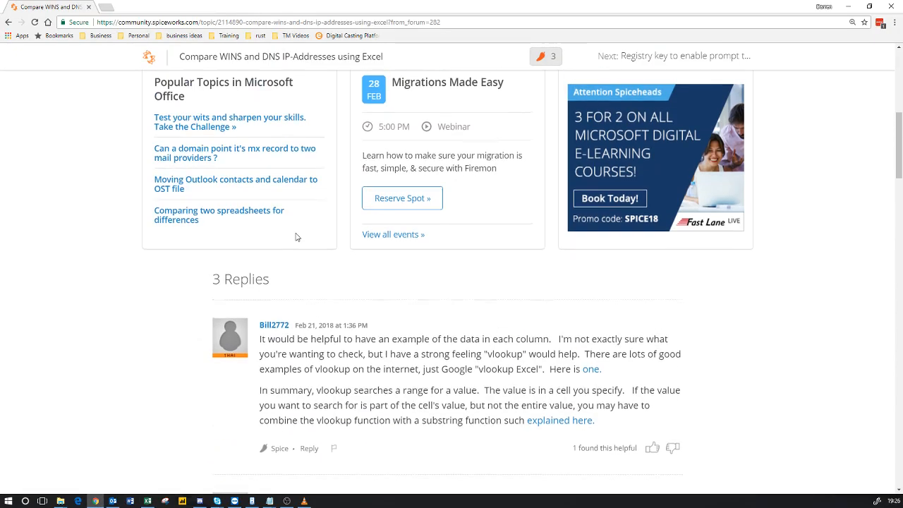